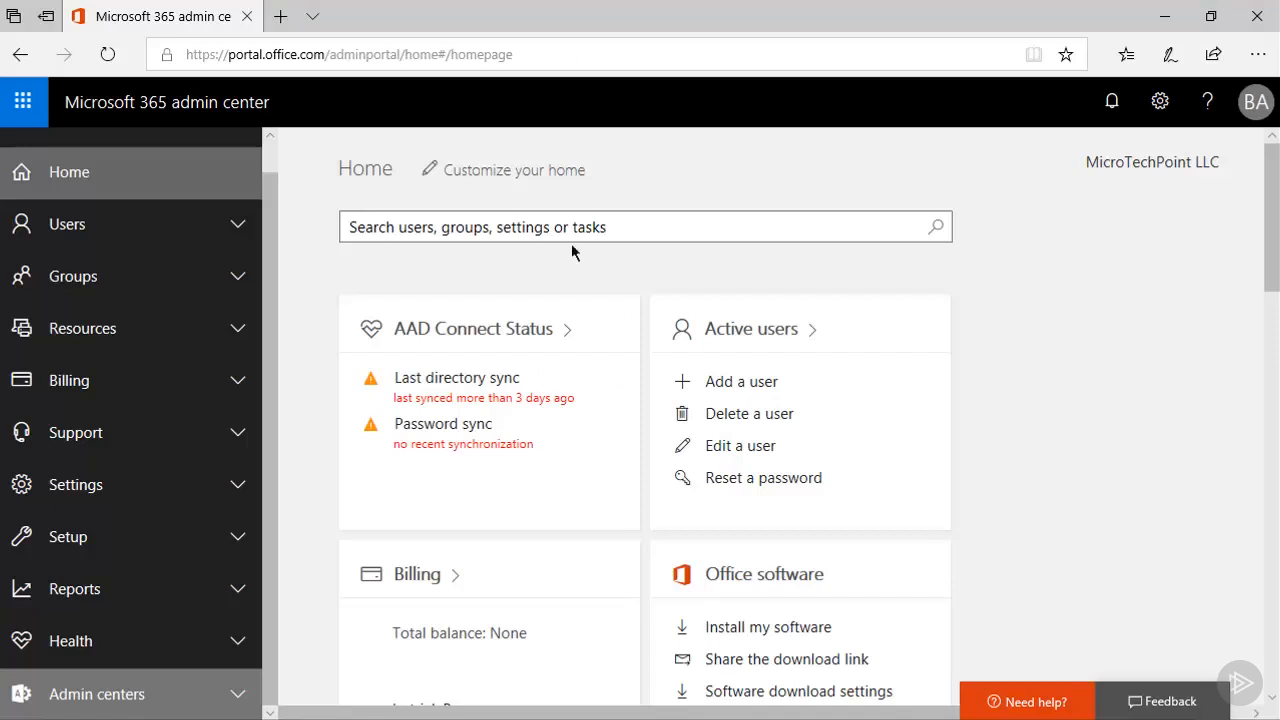
- Open the OneDrive admin center from the list of admin centers
drag(274, 512, 264, 590)
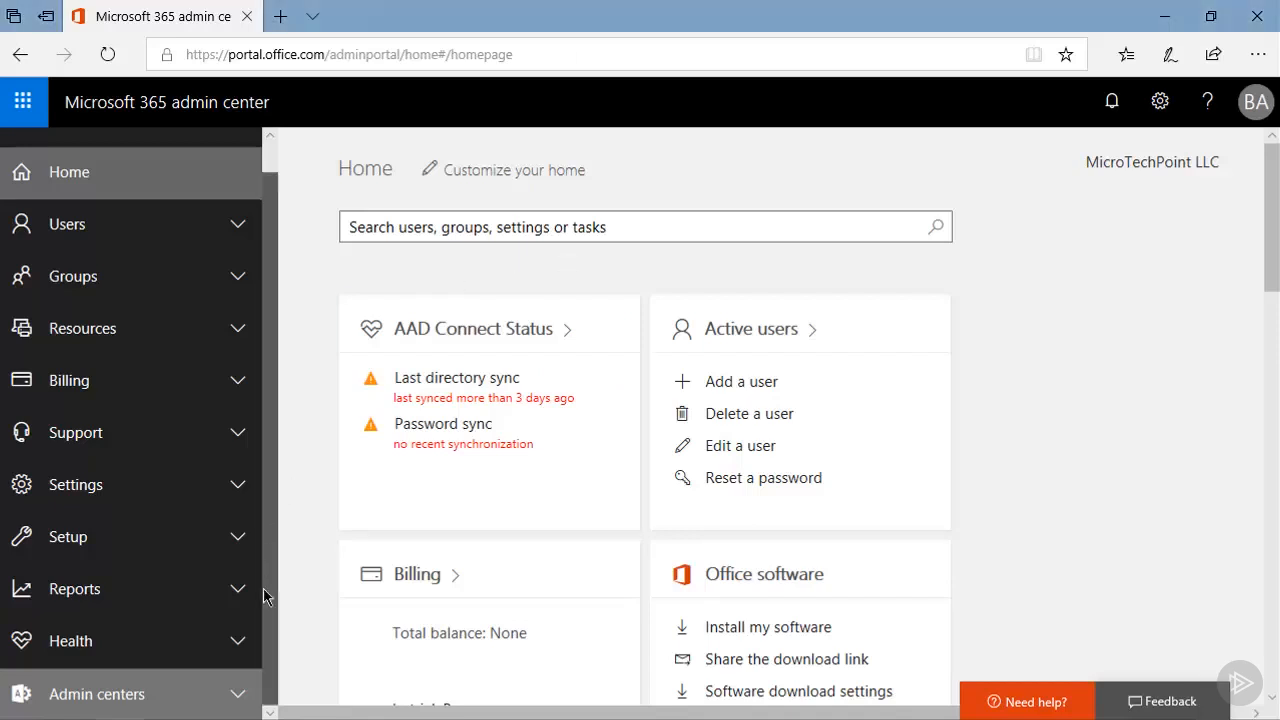
click(238, 696)
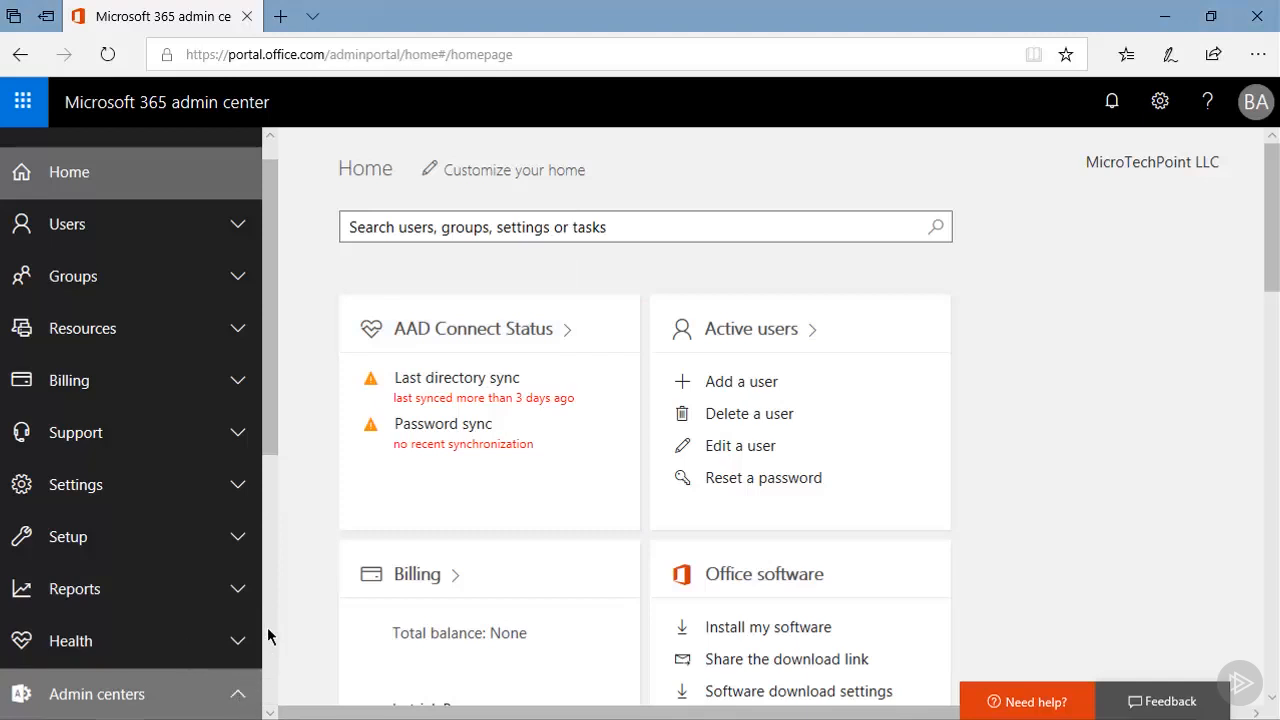
scroll(267, 627, down, 5)
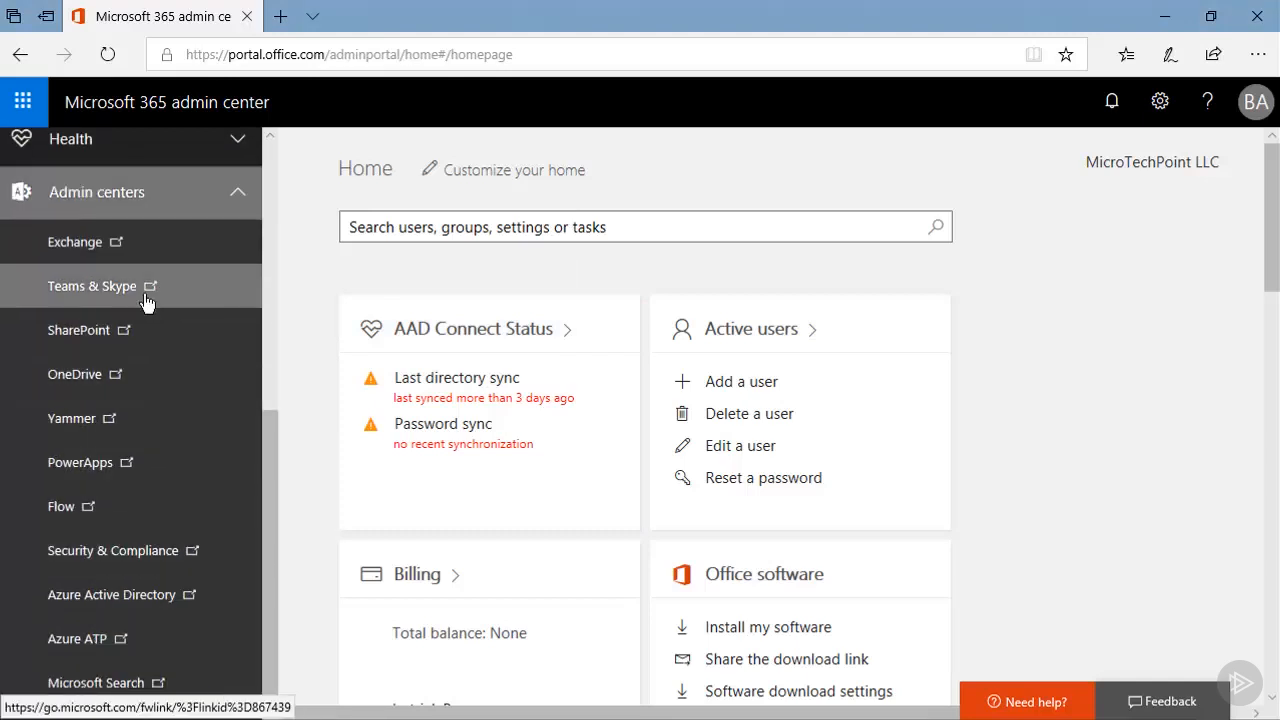
click(100, 378)
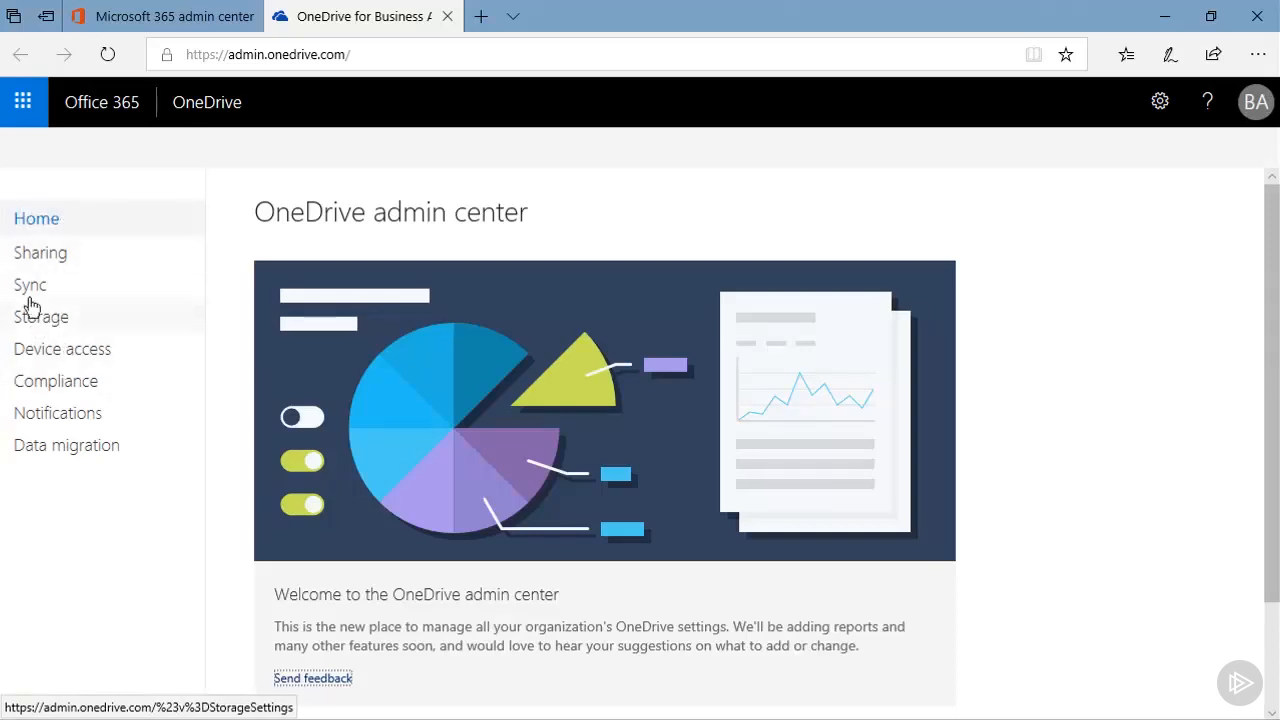
- Examine the OneDrive Sharing settings for default link type and the file and folder permission choices under the advanced shareable link settings
click(32, 266)
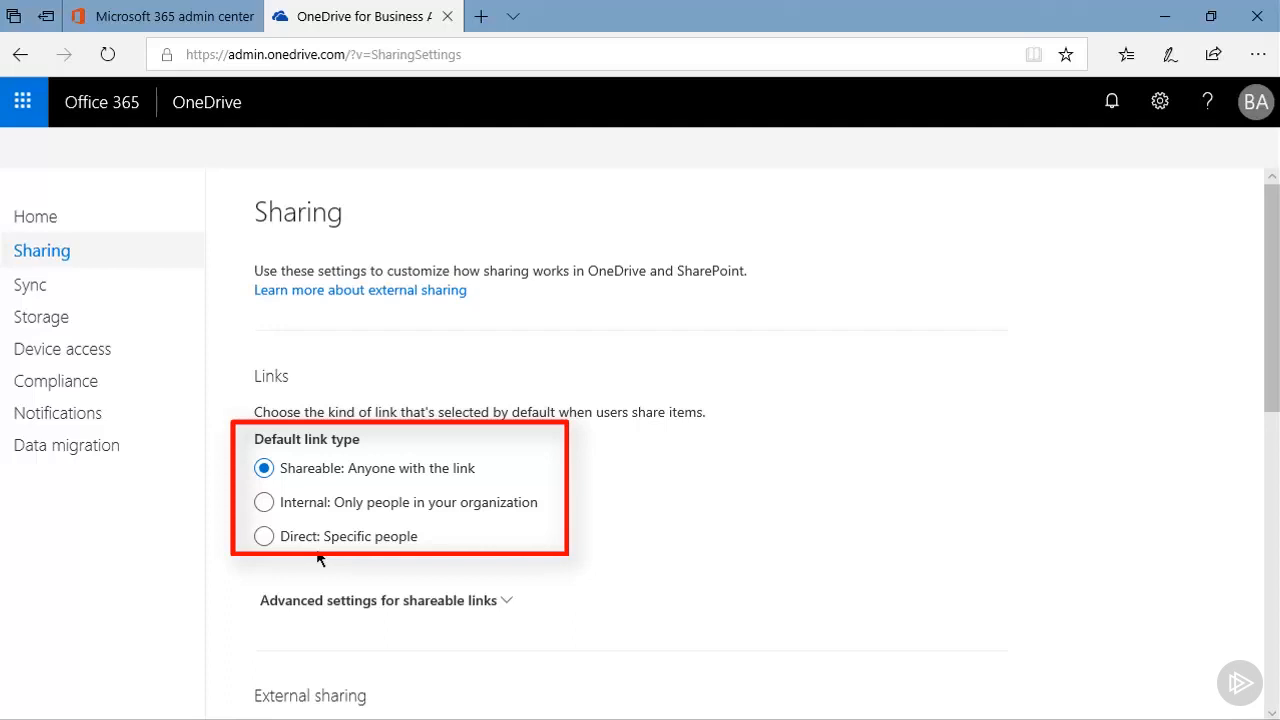
click(300, 608)
scroll(297, 610, down, 3)
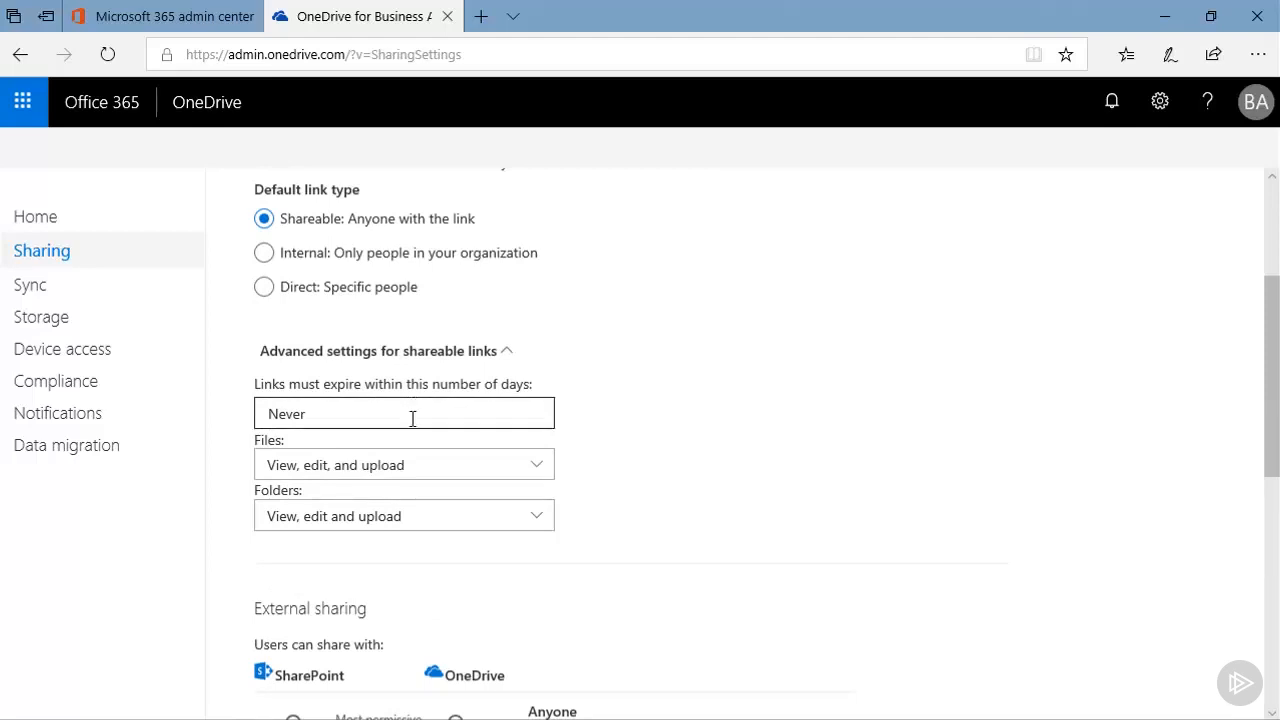
click(504, 471)
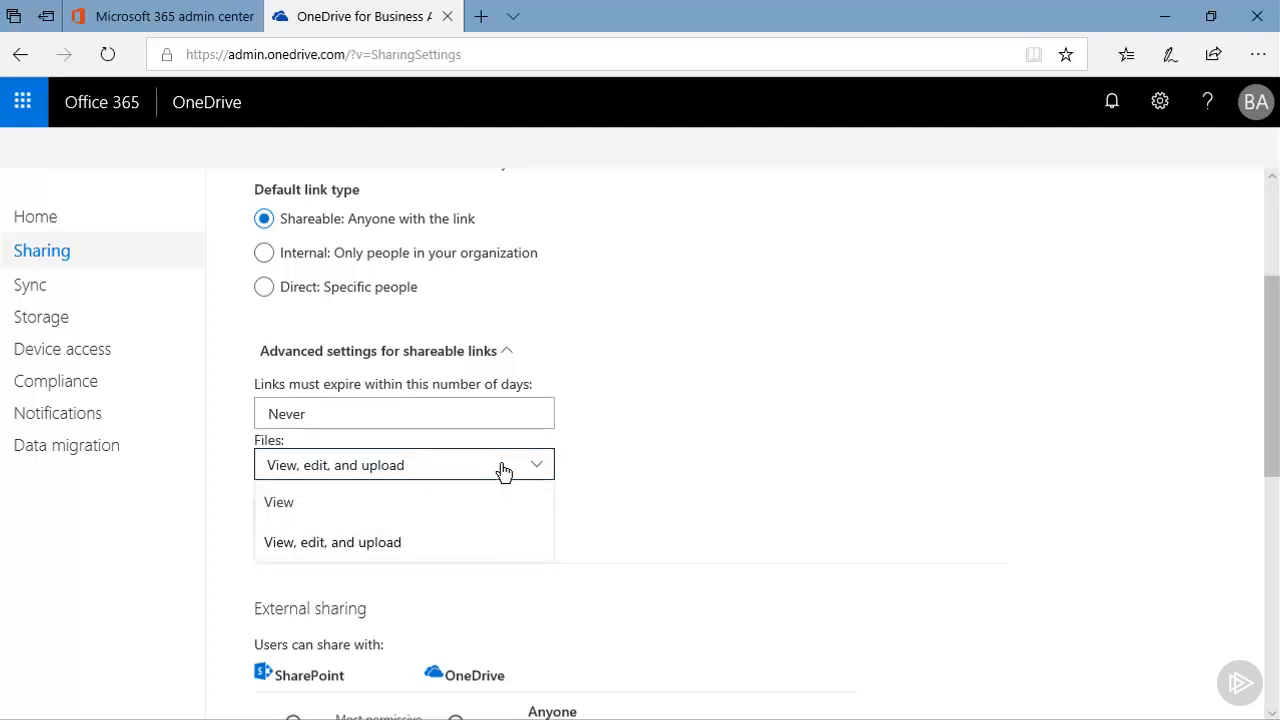
click(669, 448)
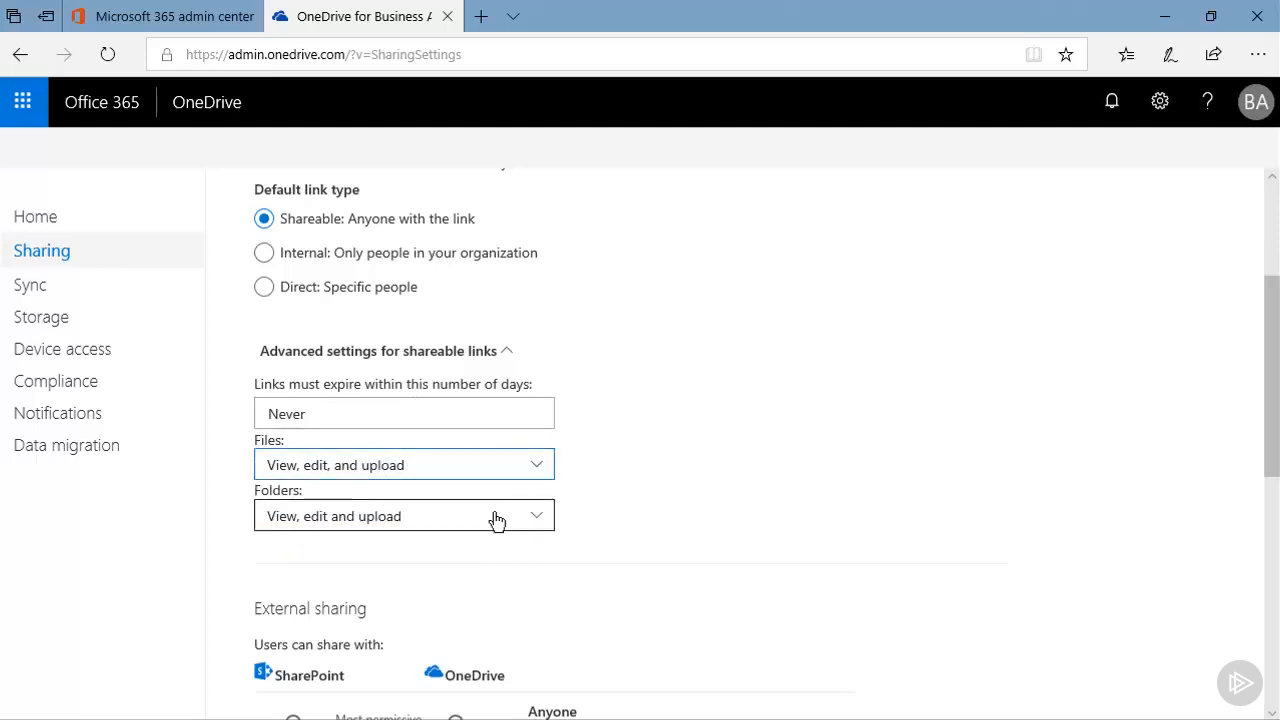
click(497, 518)
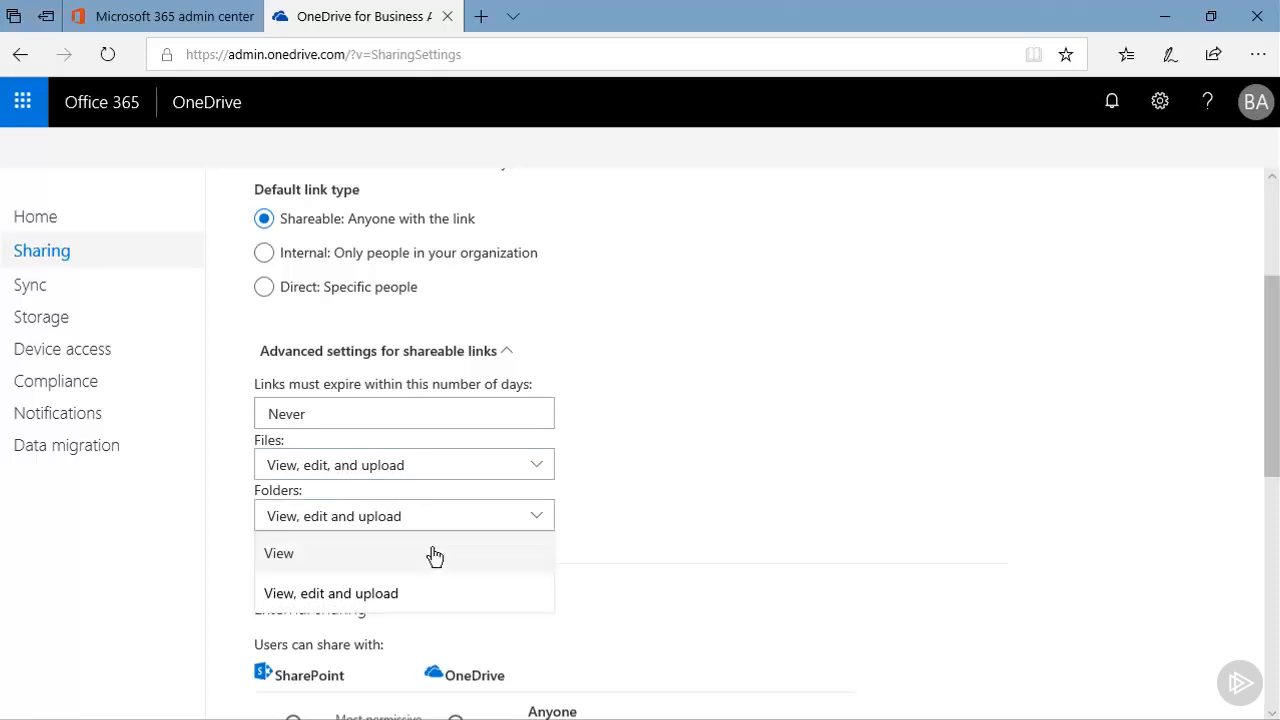
click(760, 441)
- Add Microtechpoint.com to the domains allowed for external sharing, keeping the "Allow only these domains" mode
scroll(760, 441, down, 3)
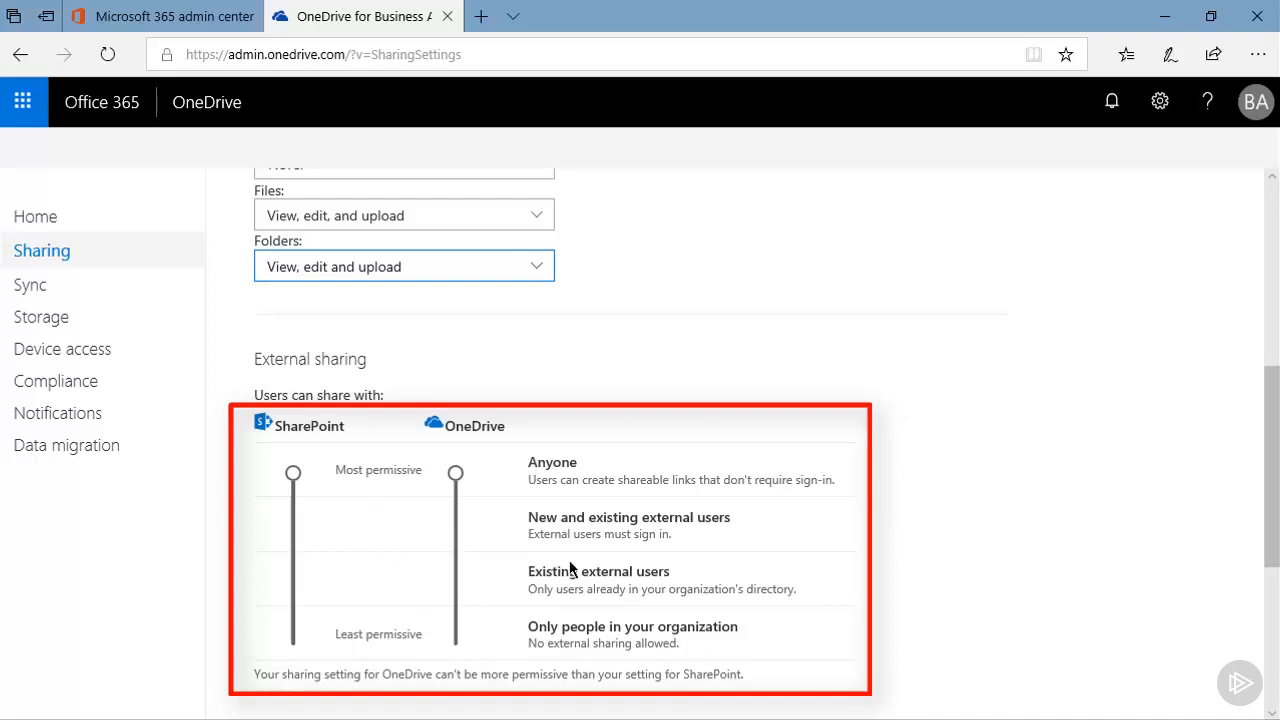
scroll(570, 567, down, 3)
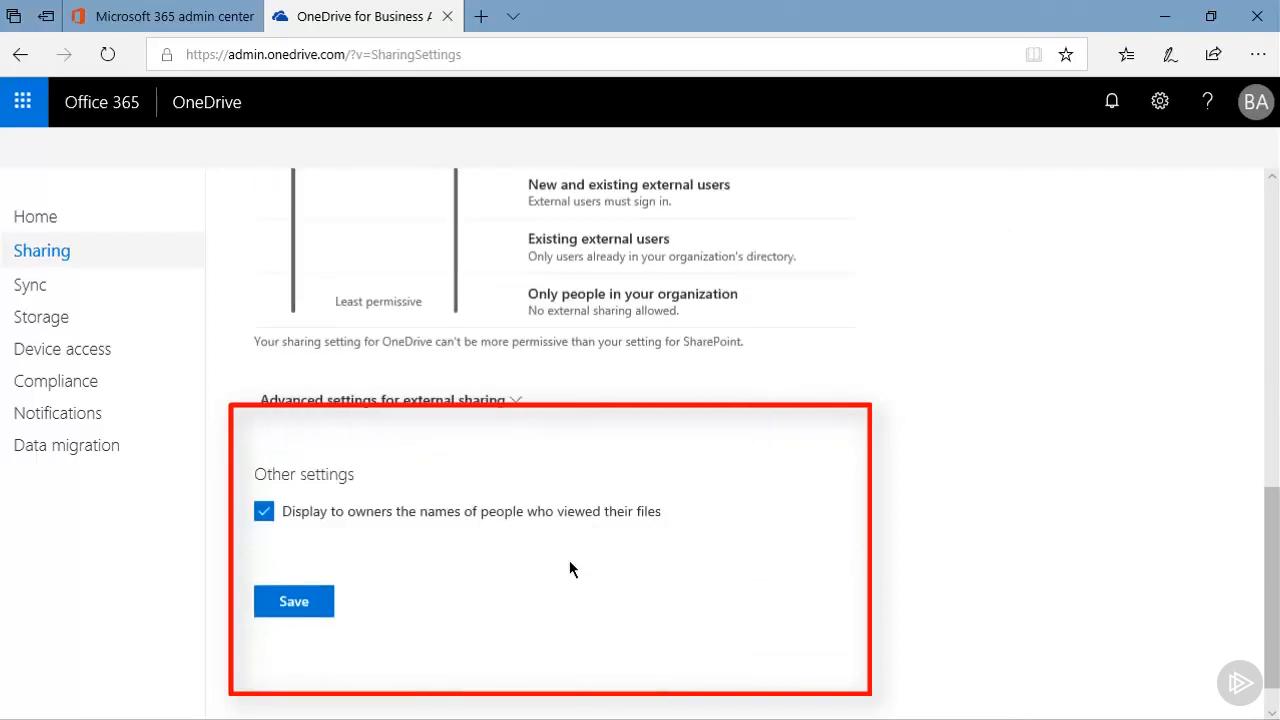
click(510, 410)
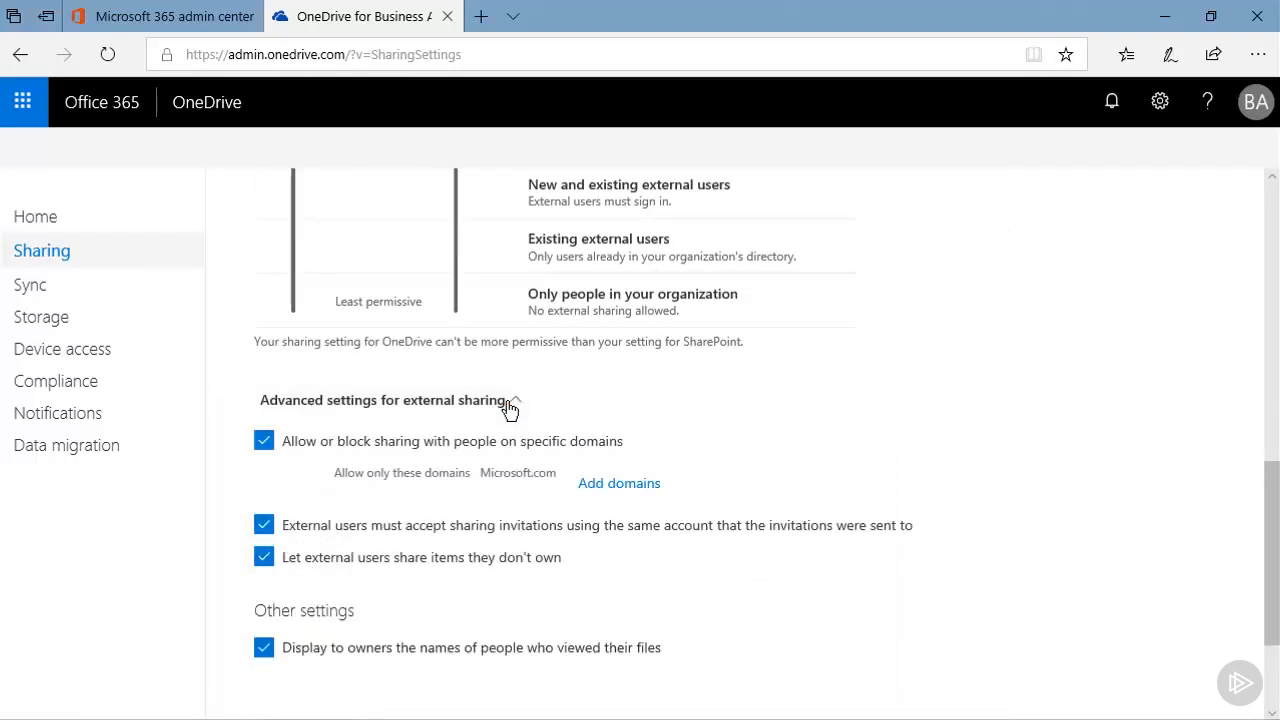
click(604, 487)
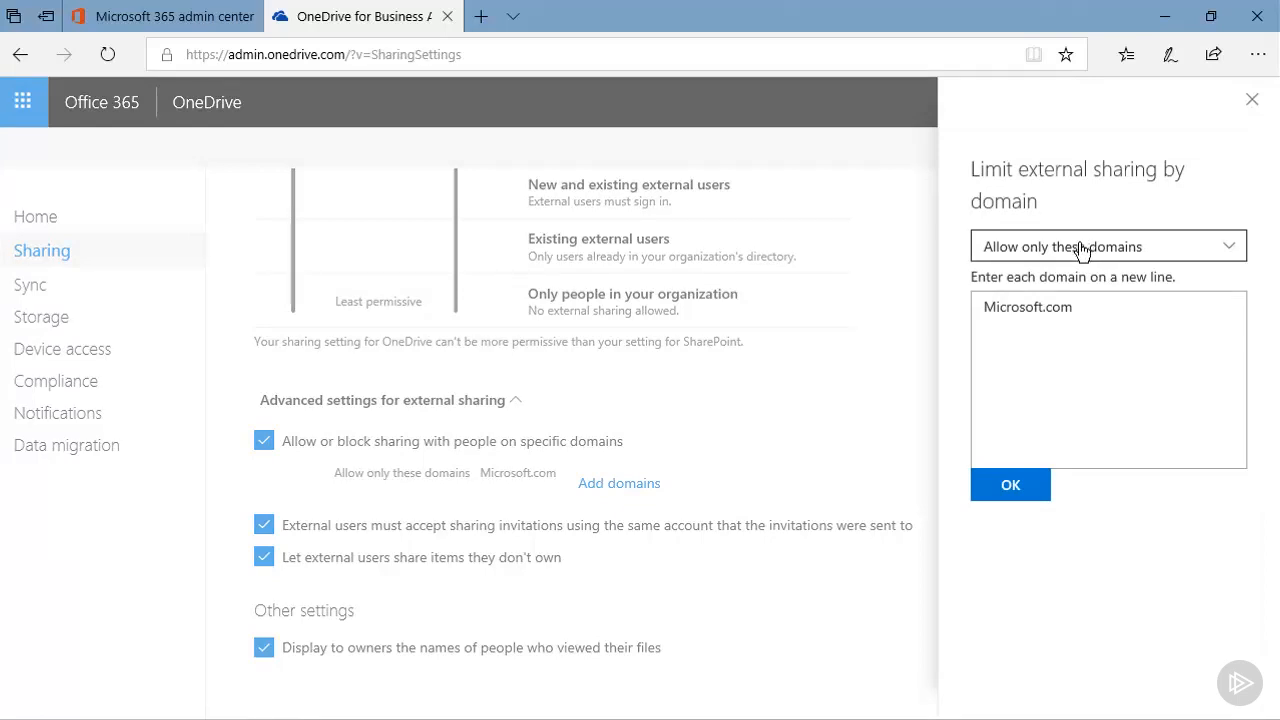
click(1189, 253)
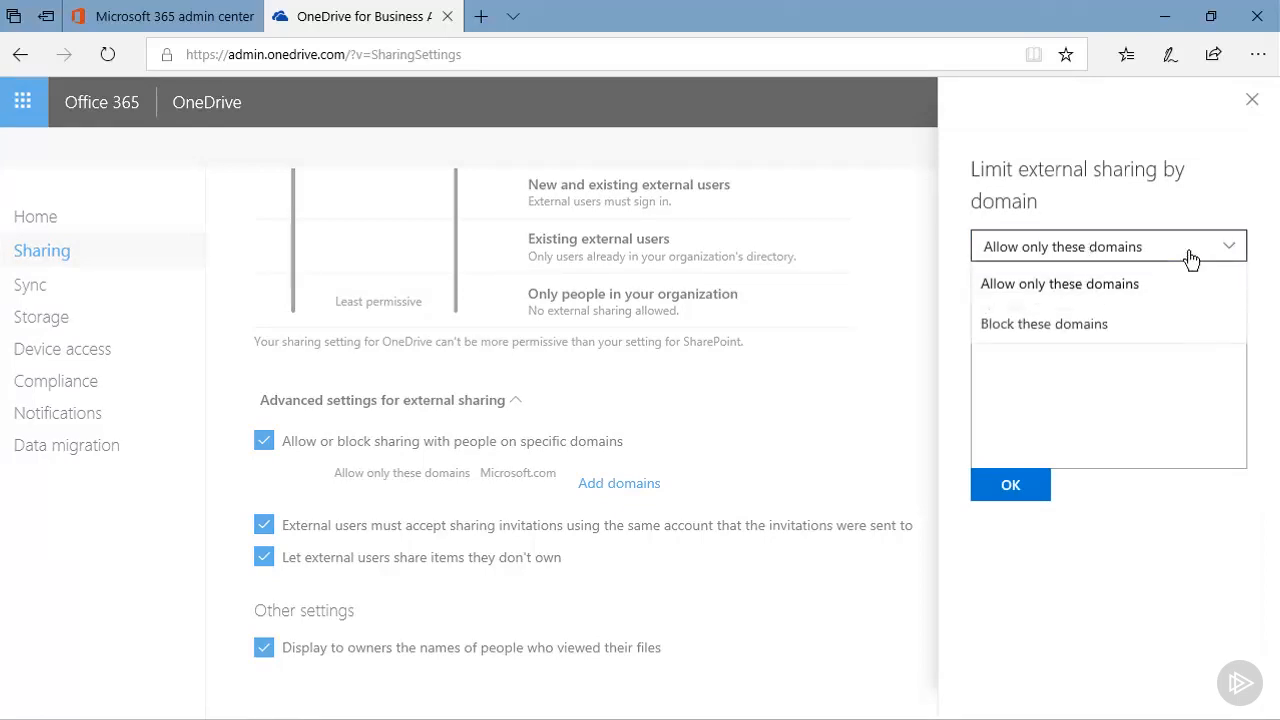
click(1100, 284)
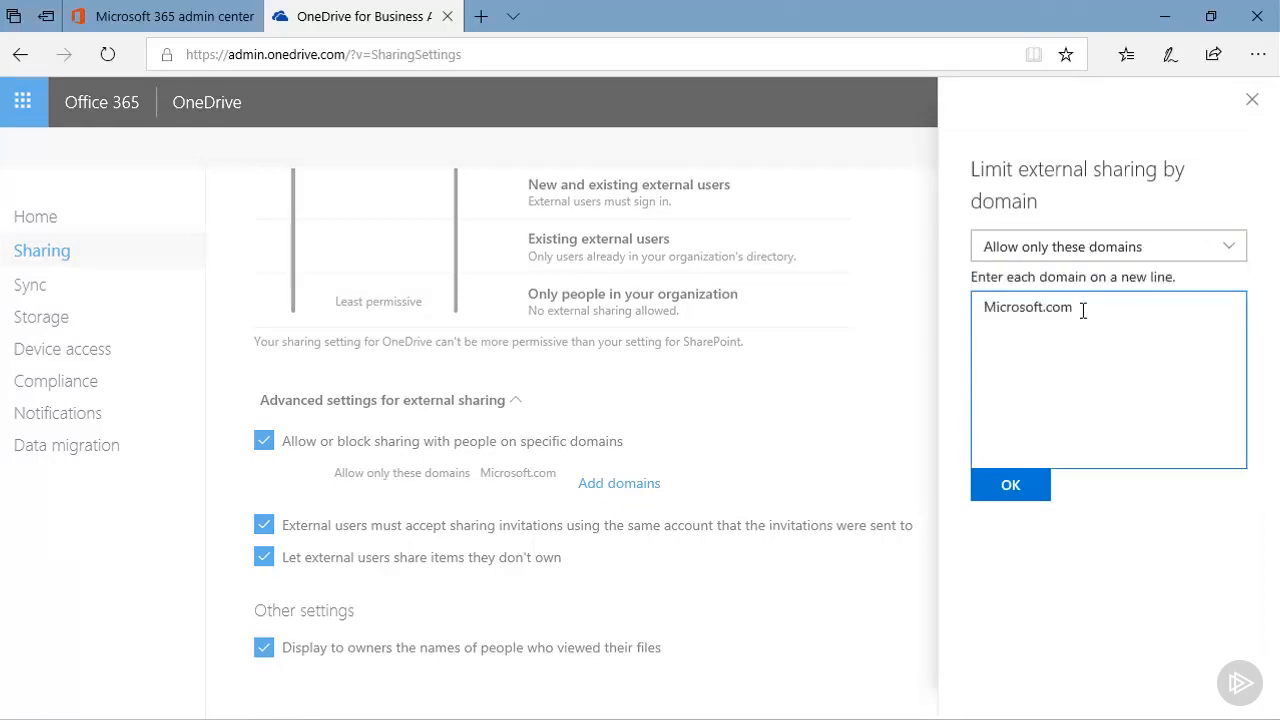
text(Microtechpoint.com)
click(1029, 489)
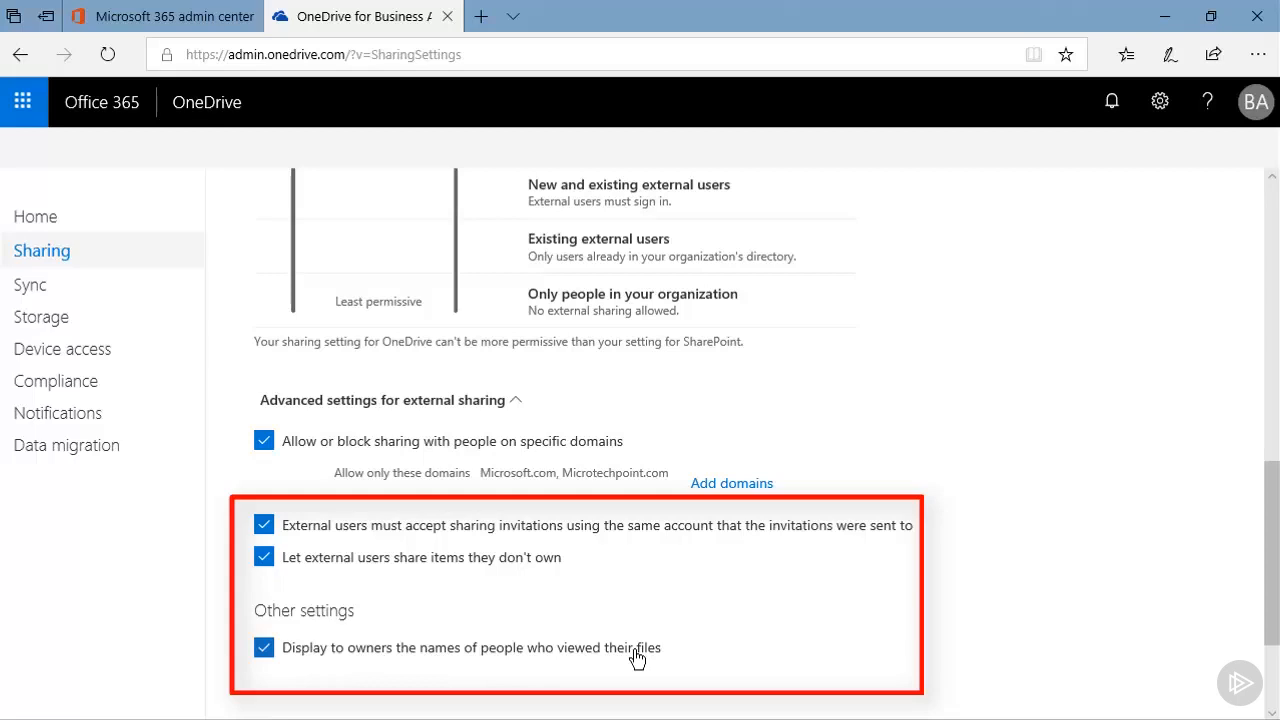
- In the Sync settings, allow syncing only on PCs joined to specific domains, block the file types wmv, avi and mp3, and save
click(31, 296)
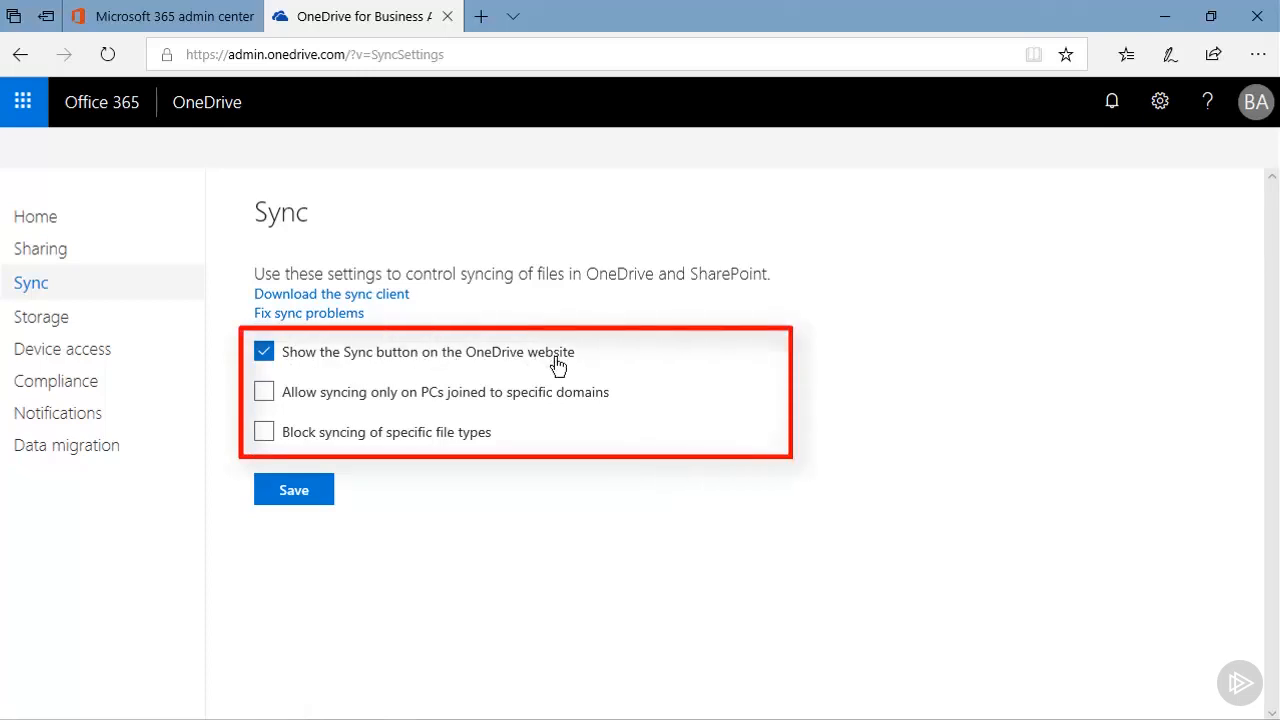
click(264, 393)
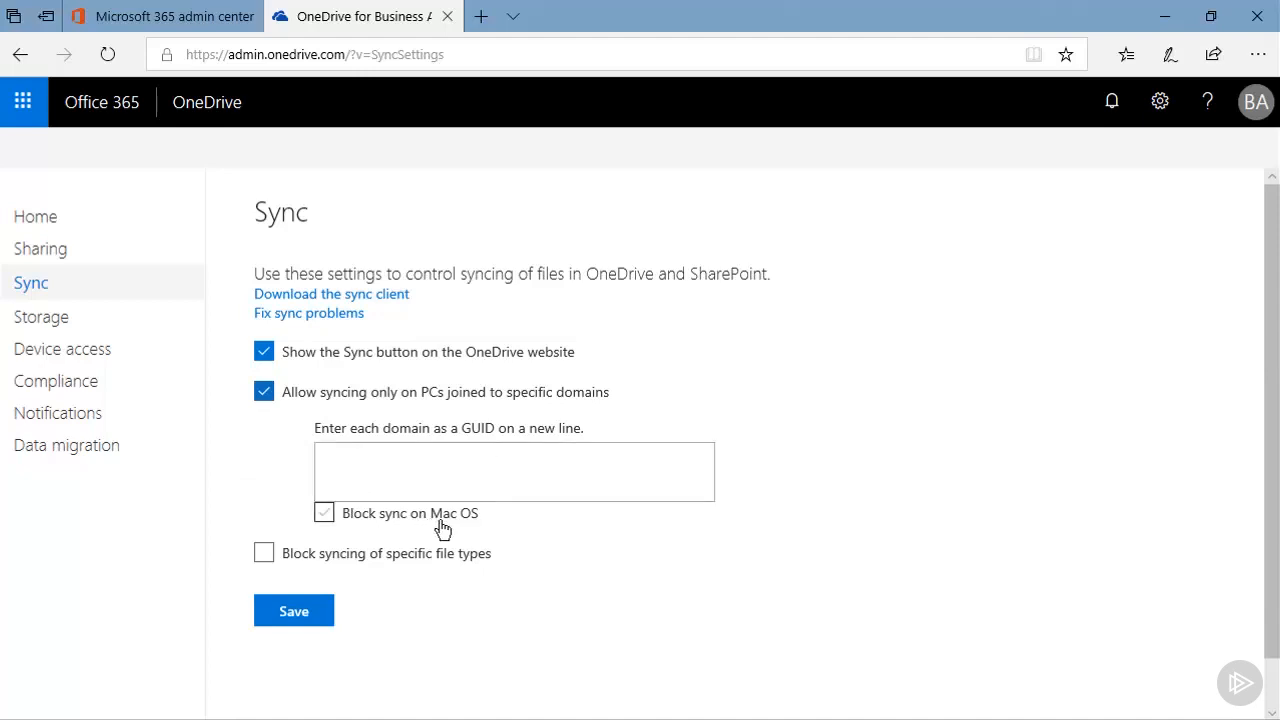
click(268, 557)
click(335, 605)
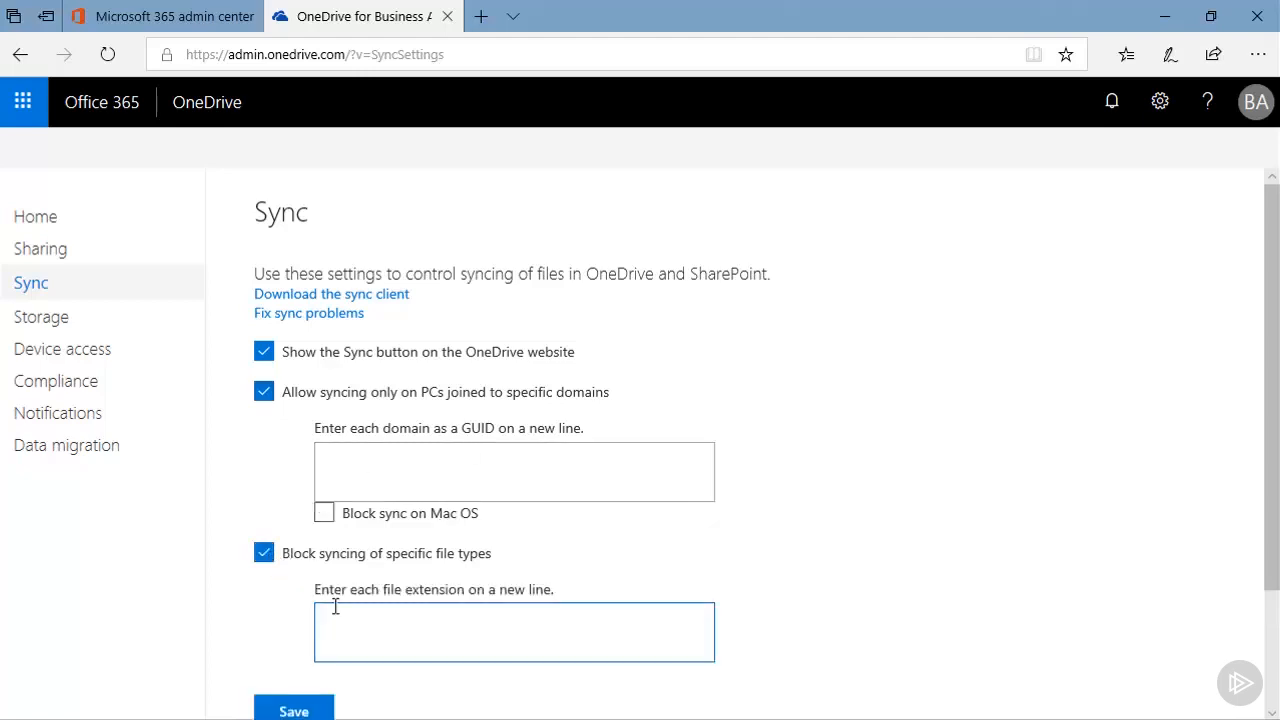
text(wmv)
key(Return)
text(avi)
key(Return)
text(mp3)
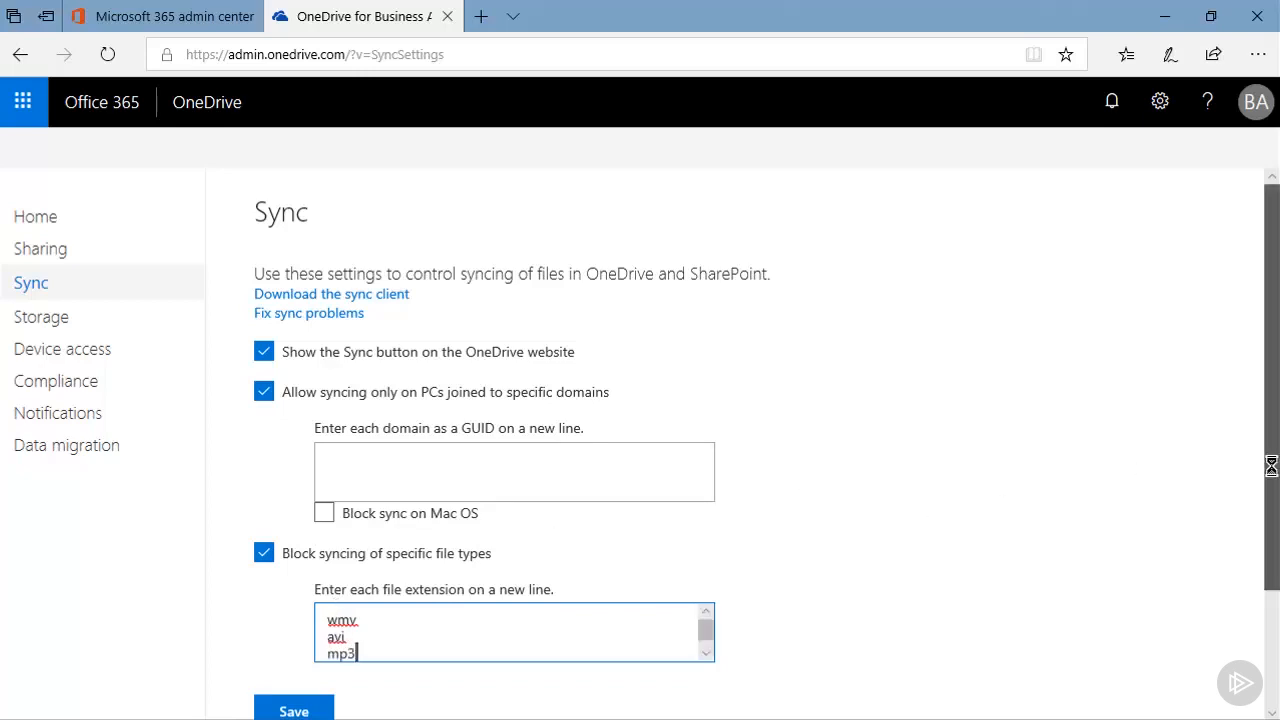
scroll(1271, 466, down, 2)
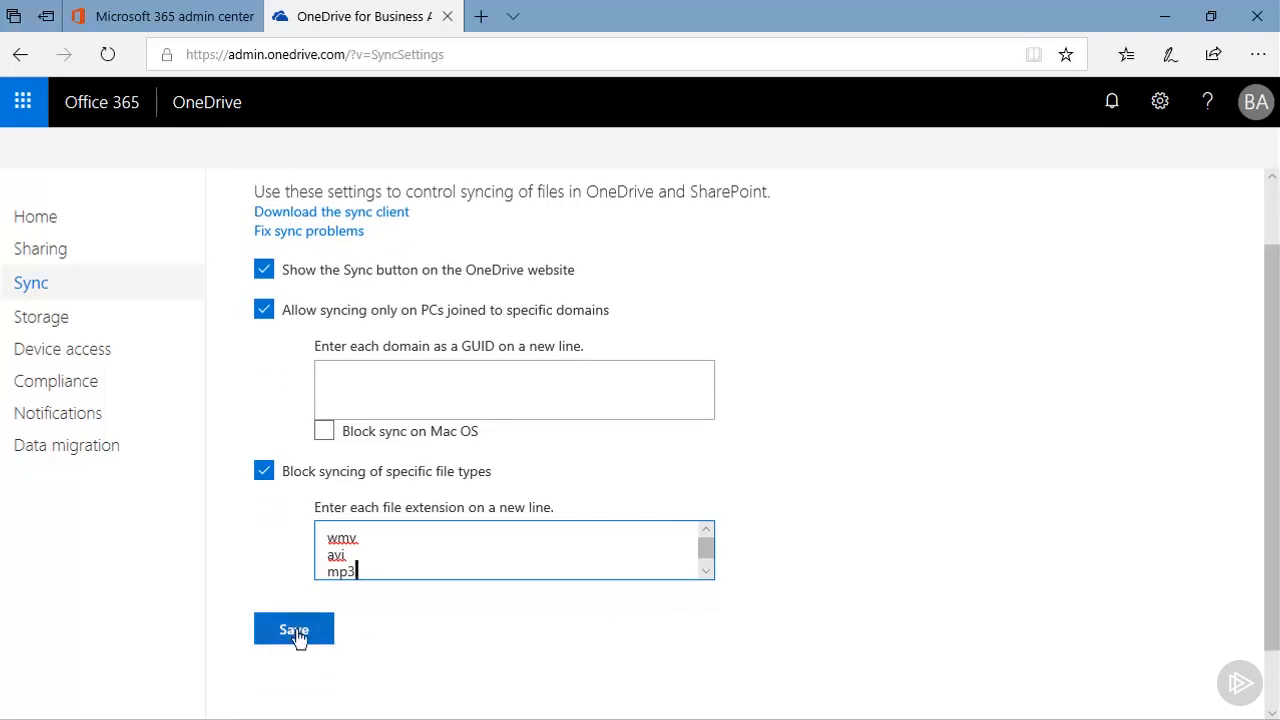
click(296, 630)
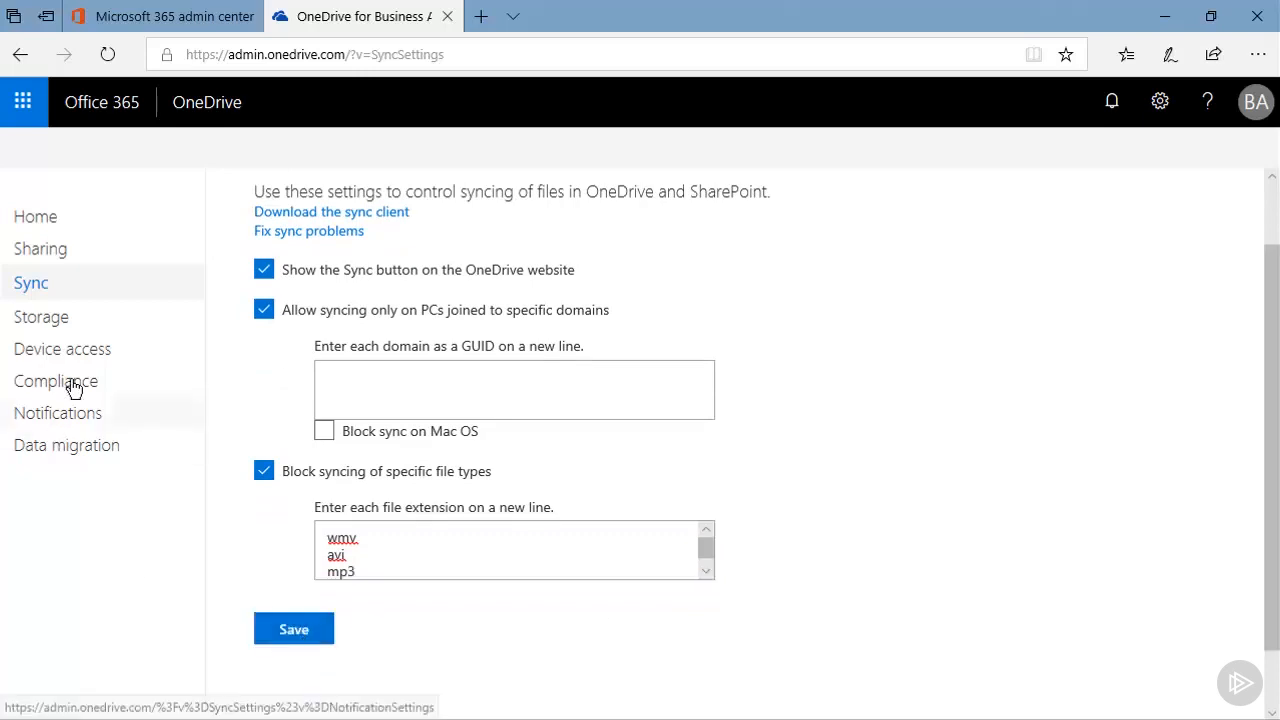
- View the Storage settings, and under Device access allow access only from specific IP address locations
click(37, 323)
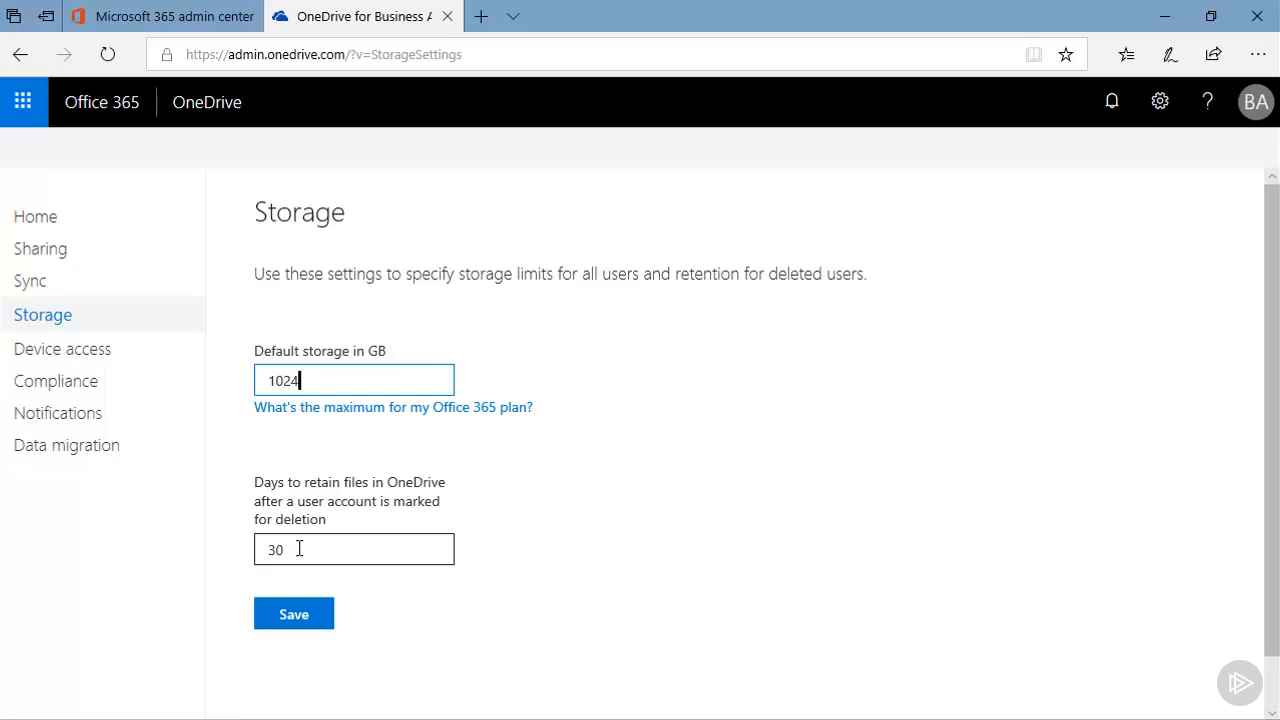
click(68, 357)
scroll(383, 450, down, 5)
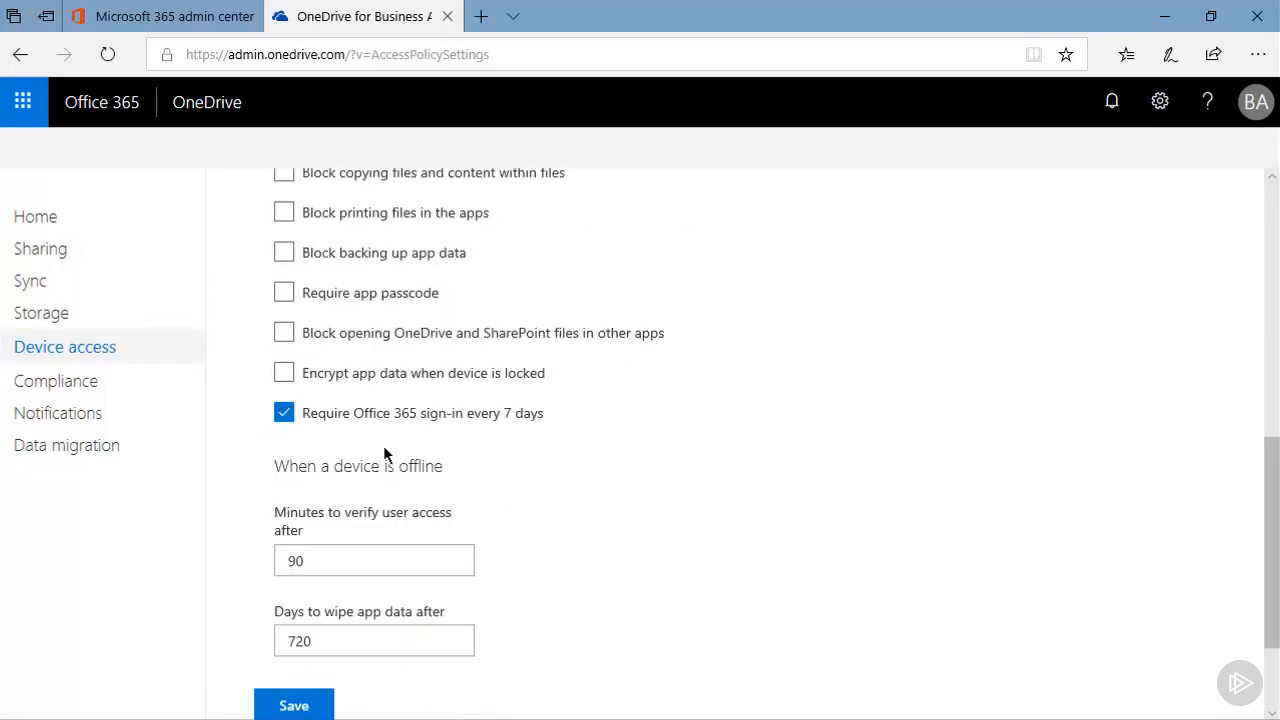
scroll(385, 455, up, 1)
scroll(384, 452, up, 5)
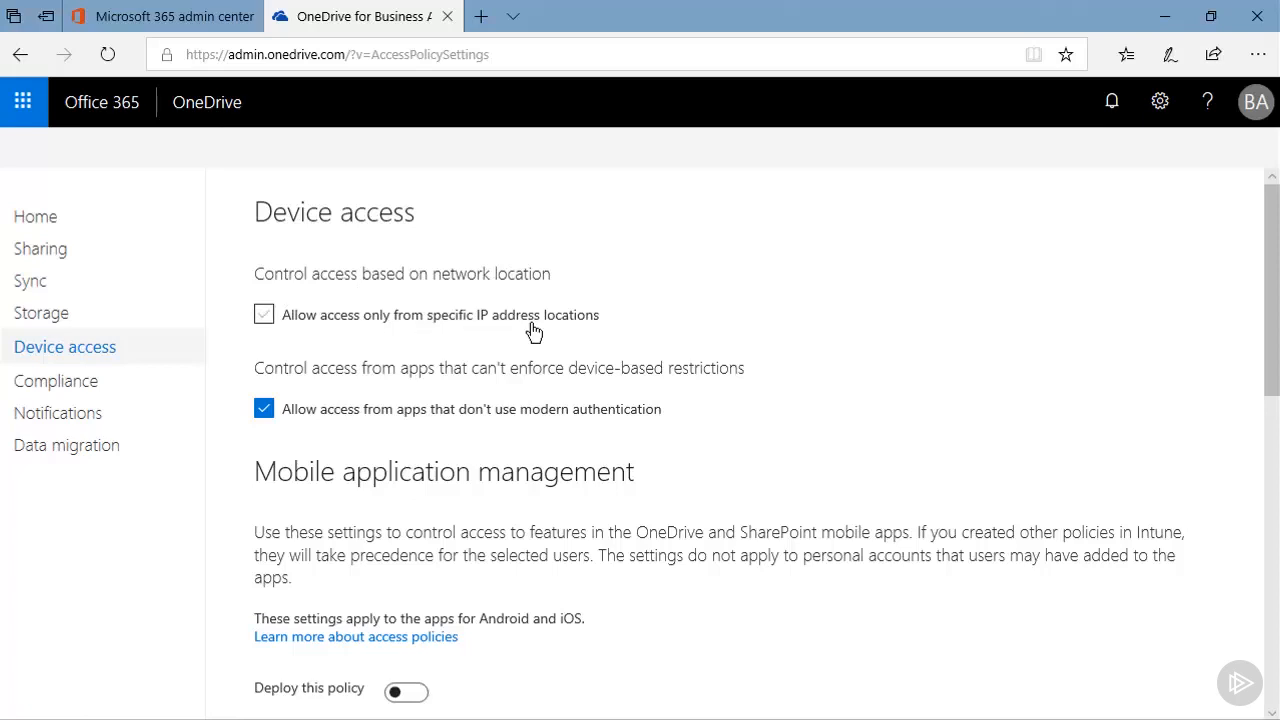
click(266, 326)
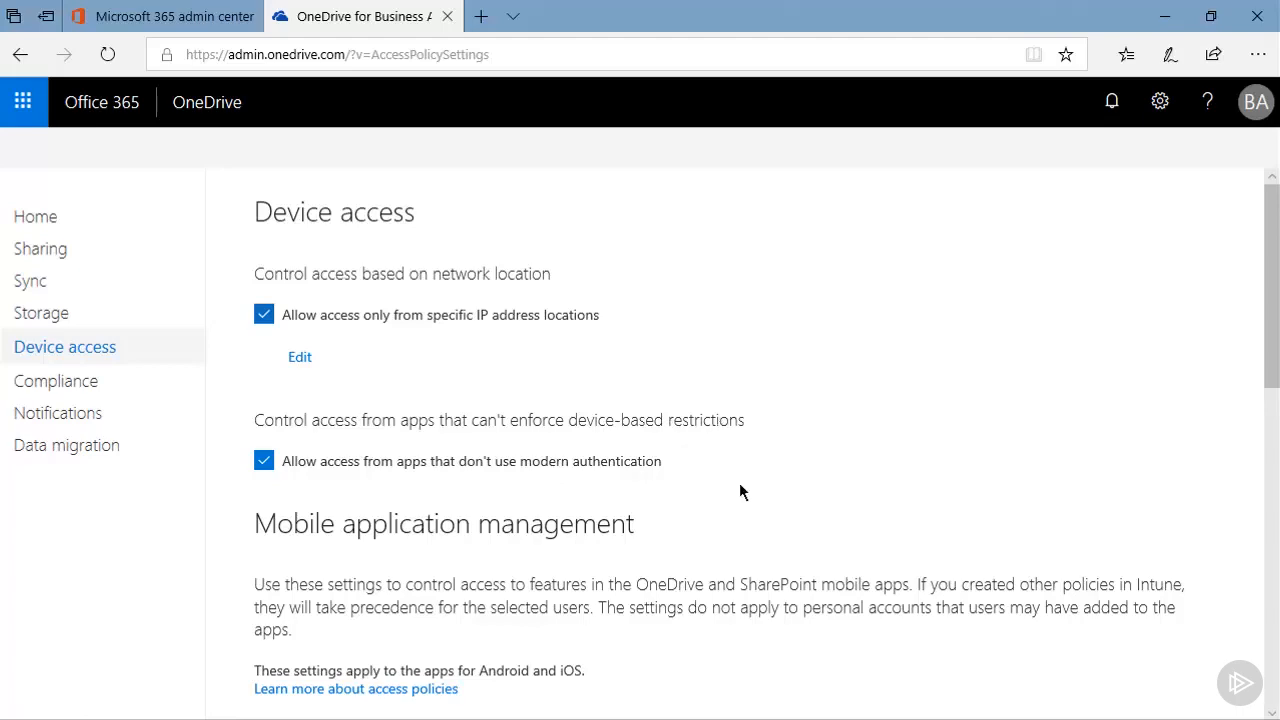
- Turn on deployment of the mobile application management policy and review its restrictions and offline device settings
scroll(740, 485, down, 4)
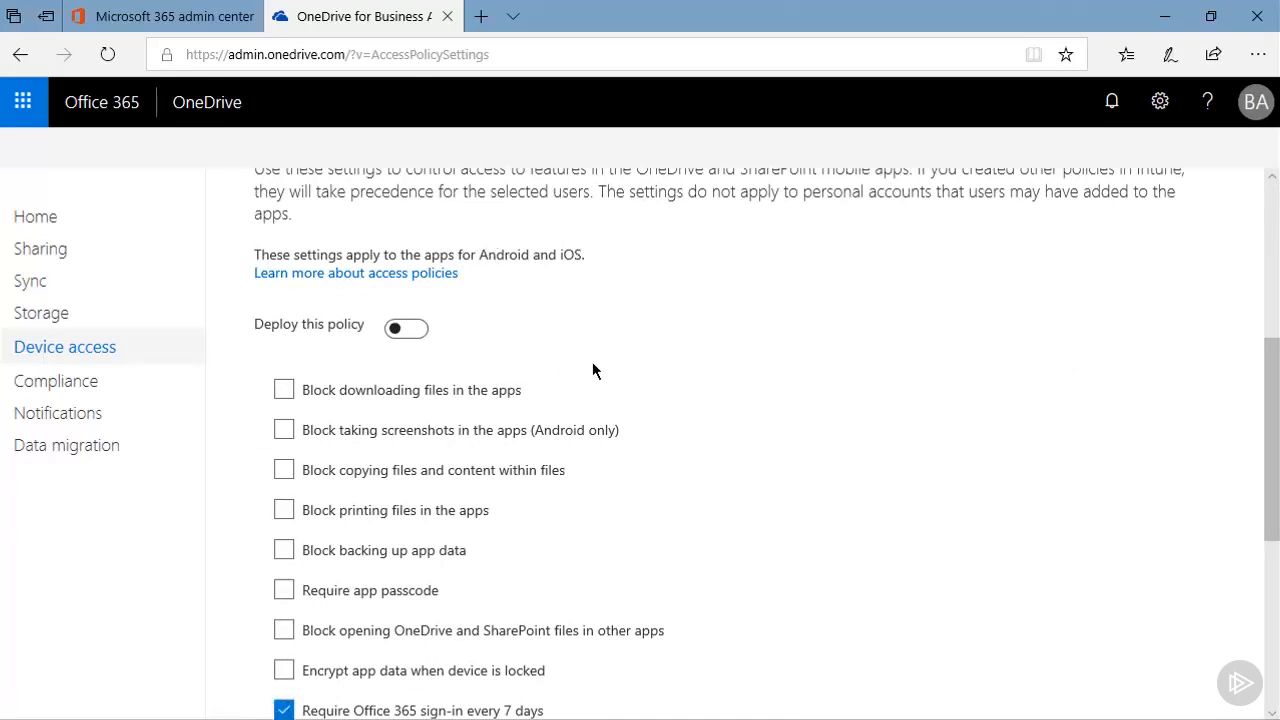
scroll(592, 371, down, 1)
click(406, 246)
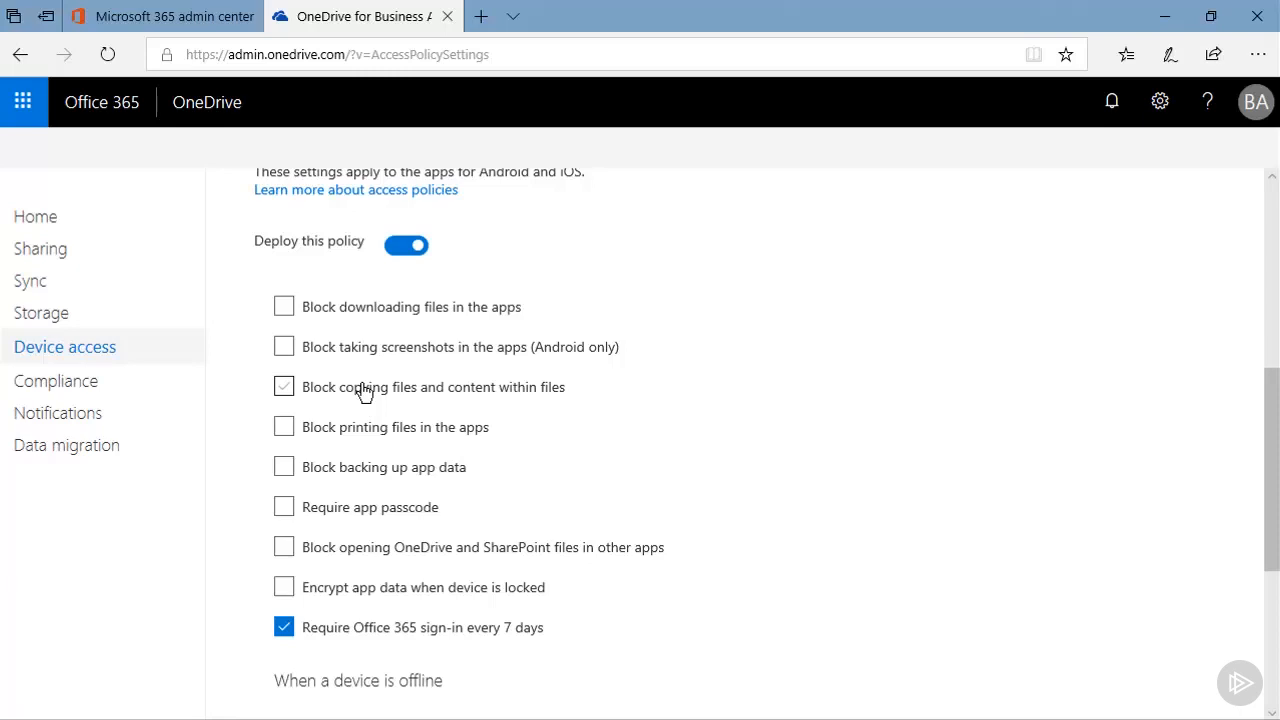
scroll(758, 461, down, 2)
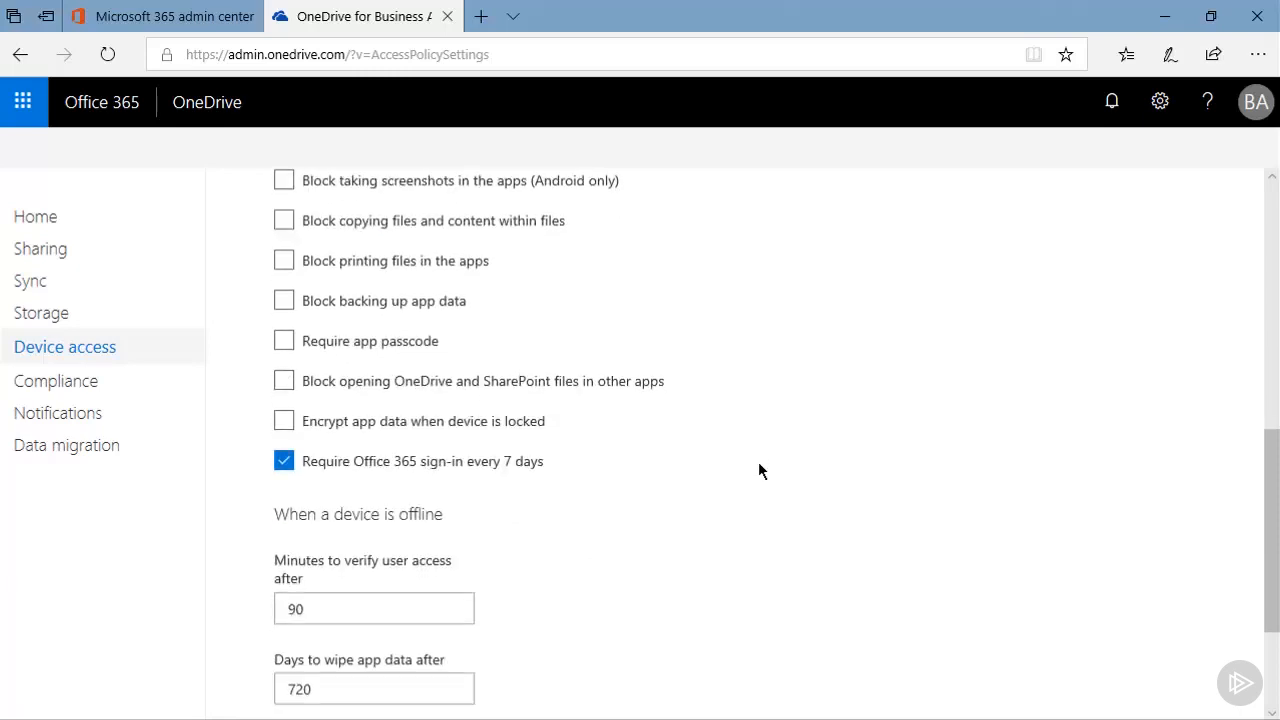
scroll(758, 463, down, 2)
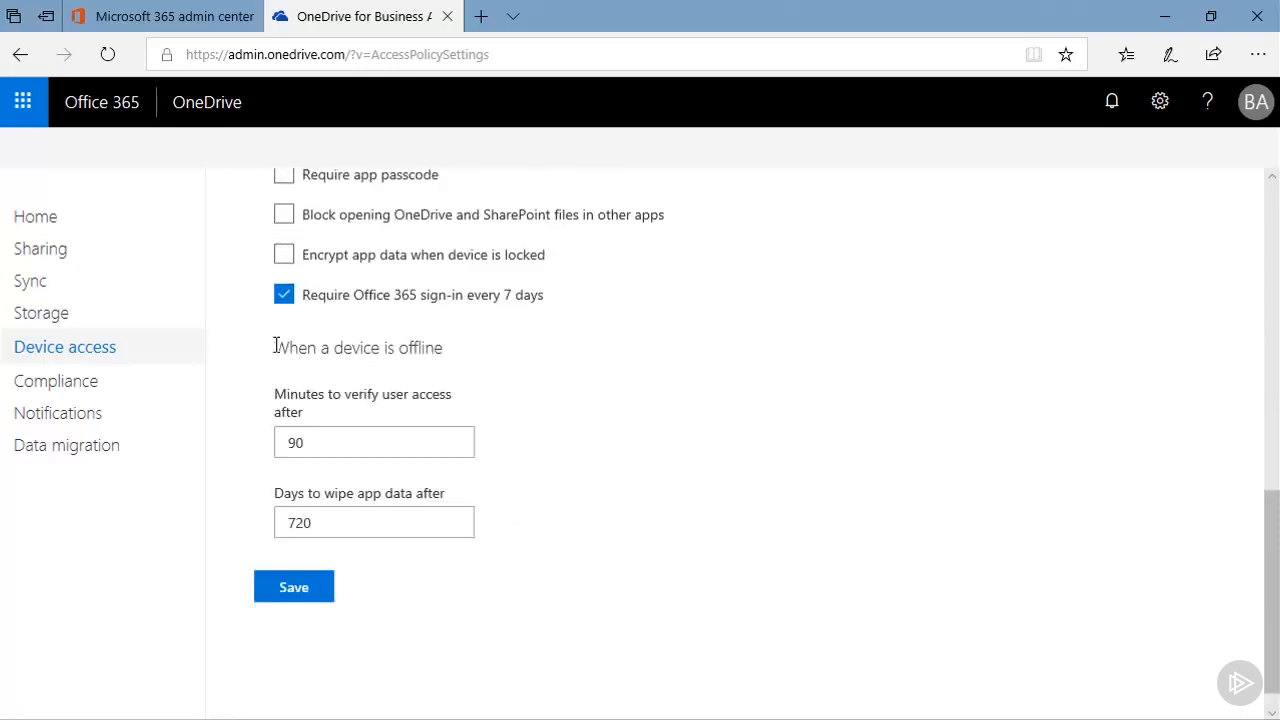
click(318, 442)
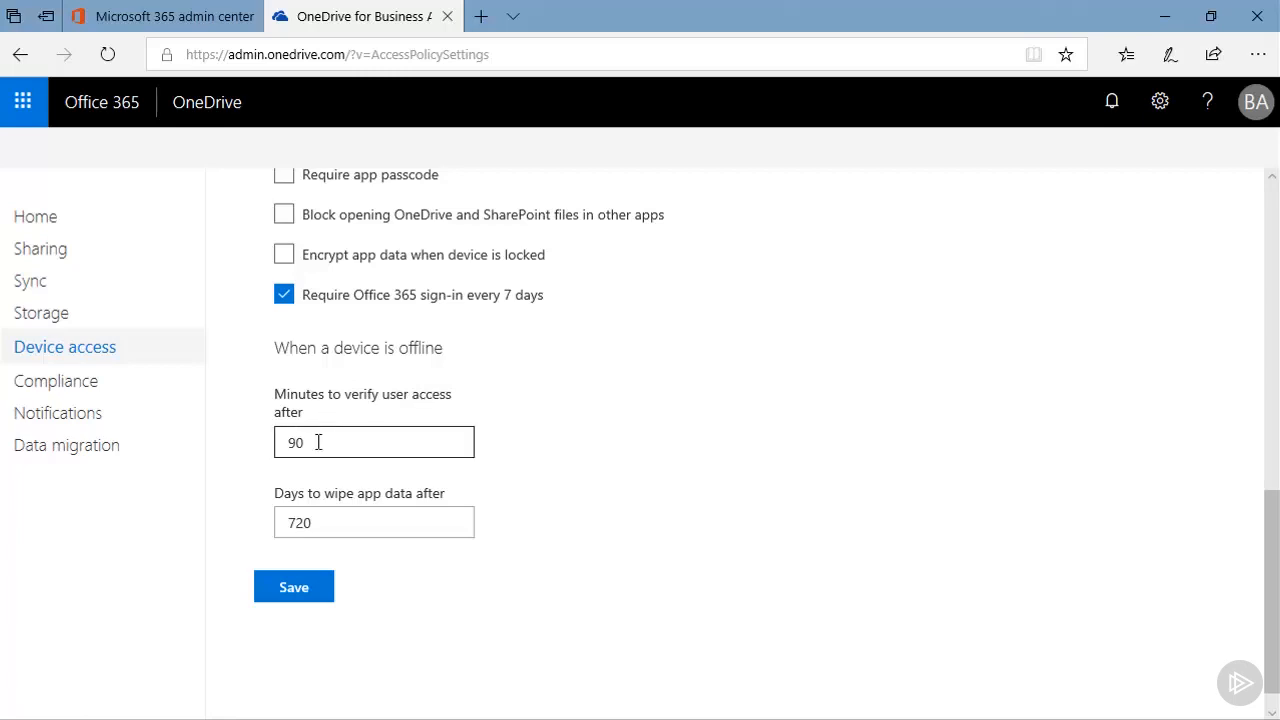
click(322, 494)
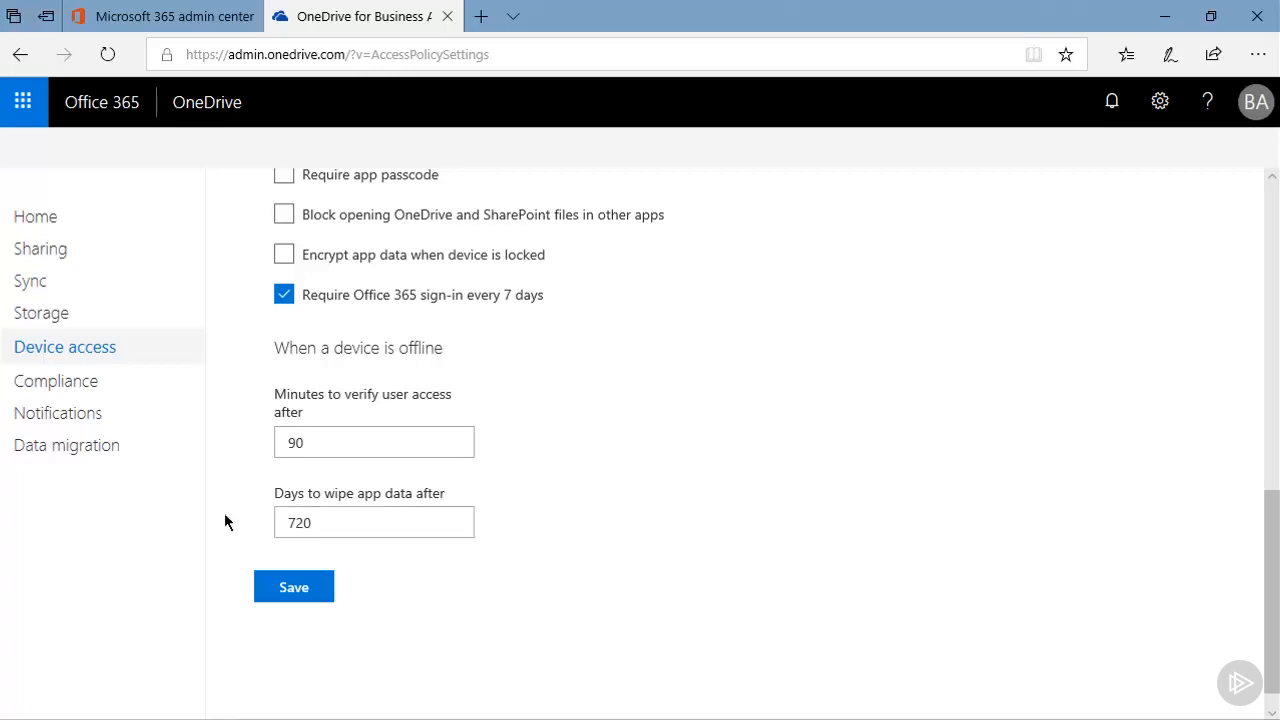
- Examine the Compliance options for auditing, DLP, retention, eDiscovery and alerts, and the Notifications settings
click(60, 385)
scroll(360, 381, up, 2)
scroll(360, 384, up, 1)
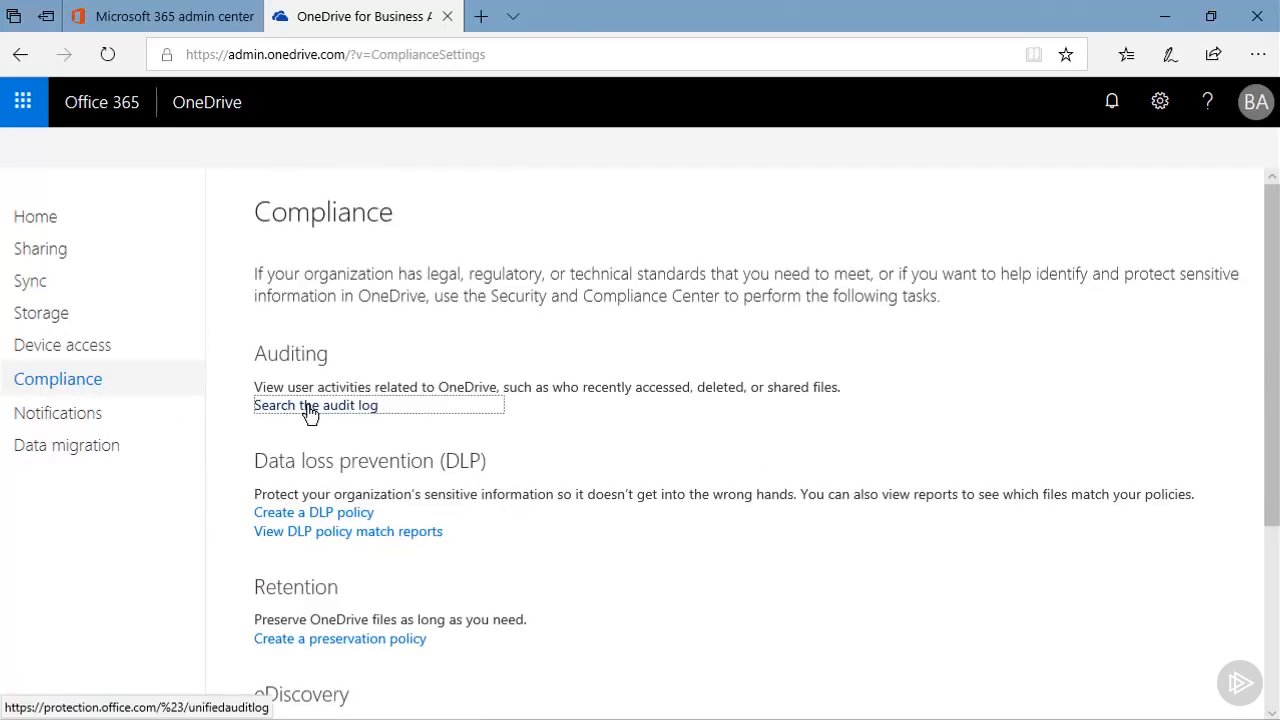
scroll(312, 405, down, 2)
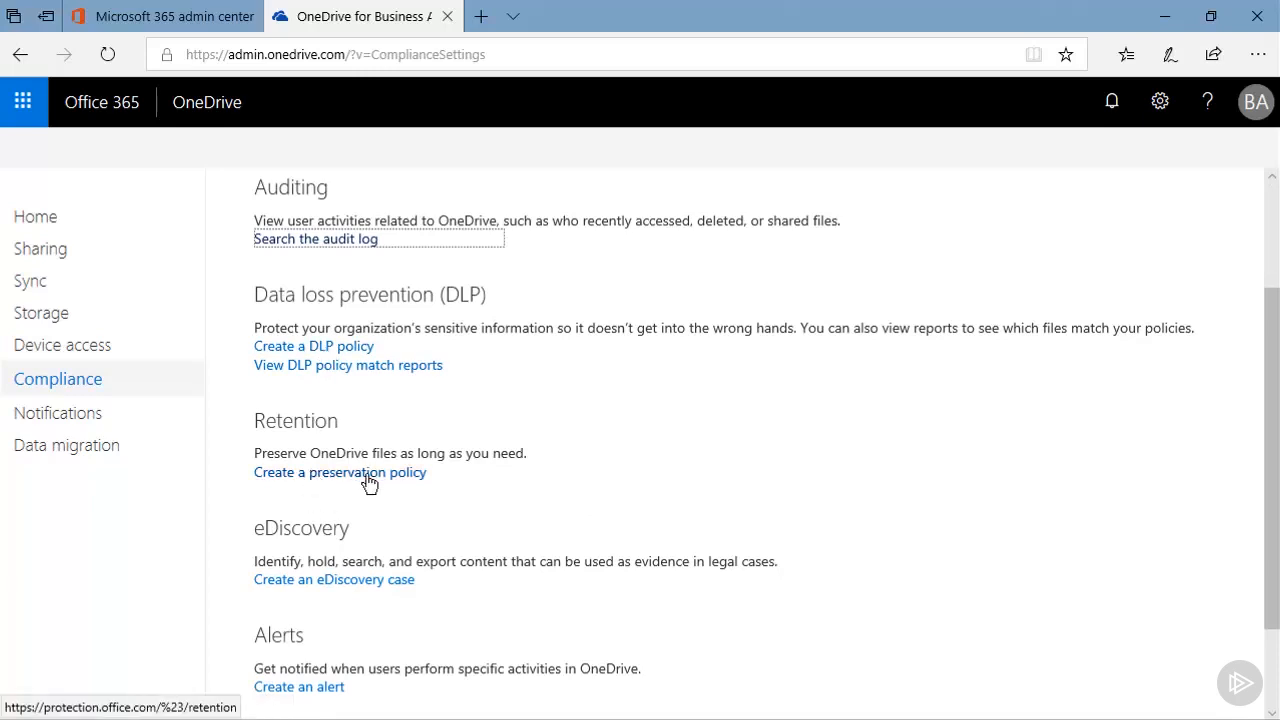
scroll(369, 483, down, 1)
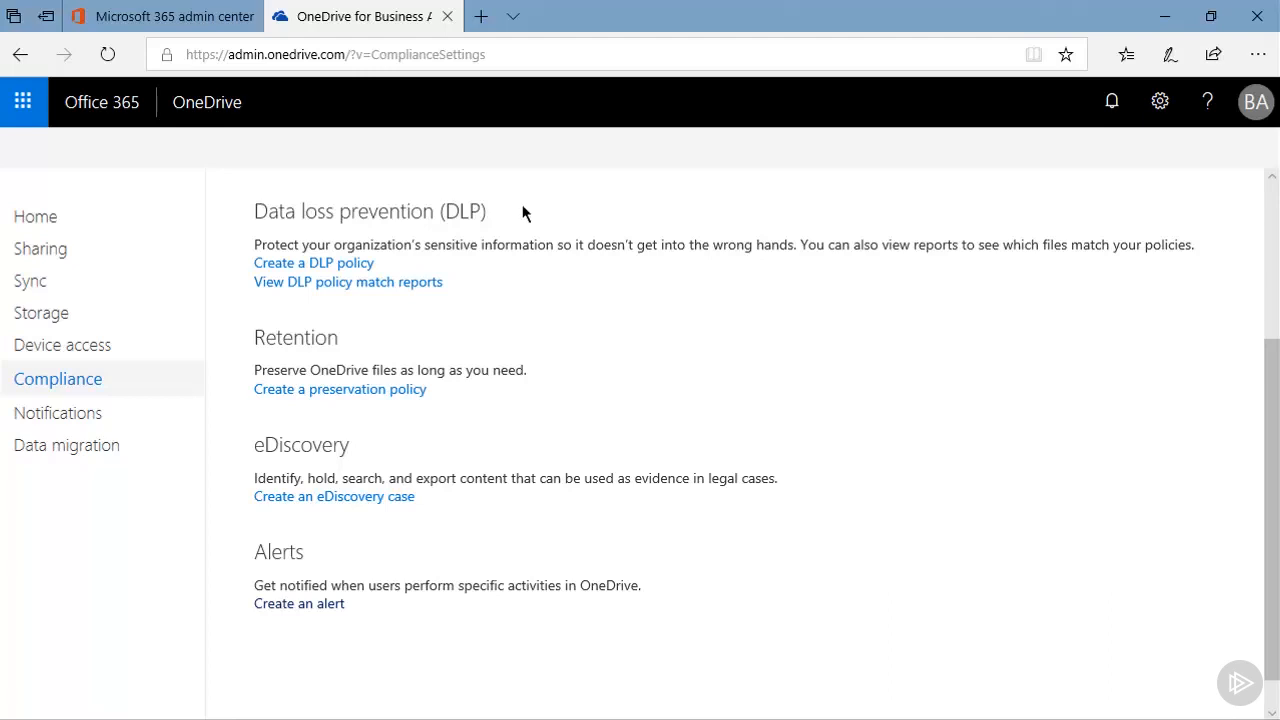
click(57, 418)
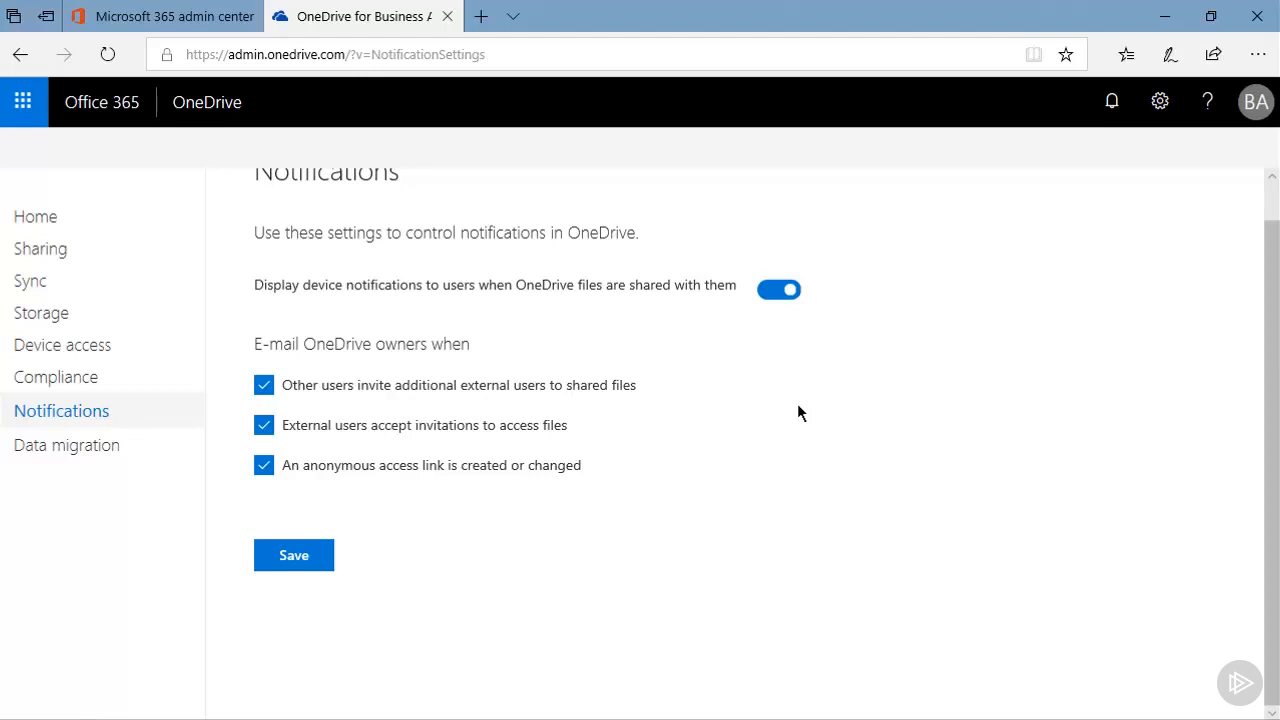
- Open the data migration guidance, check the SharePoint Migration Tool install page, and return to read about FastTrack and migration service providers
click(60, 450)
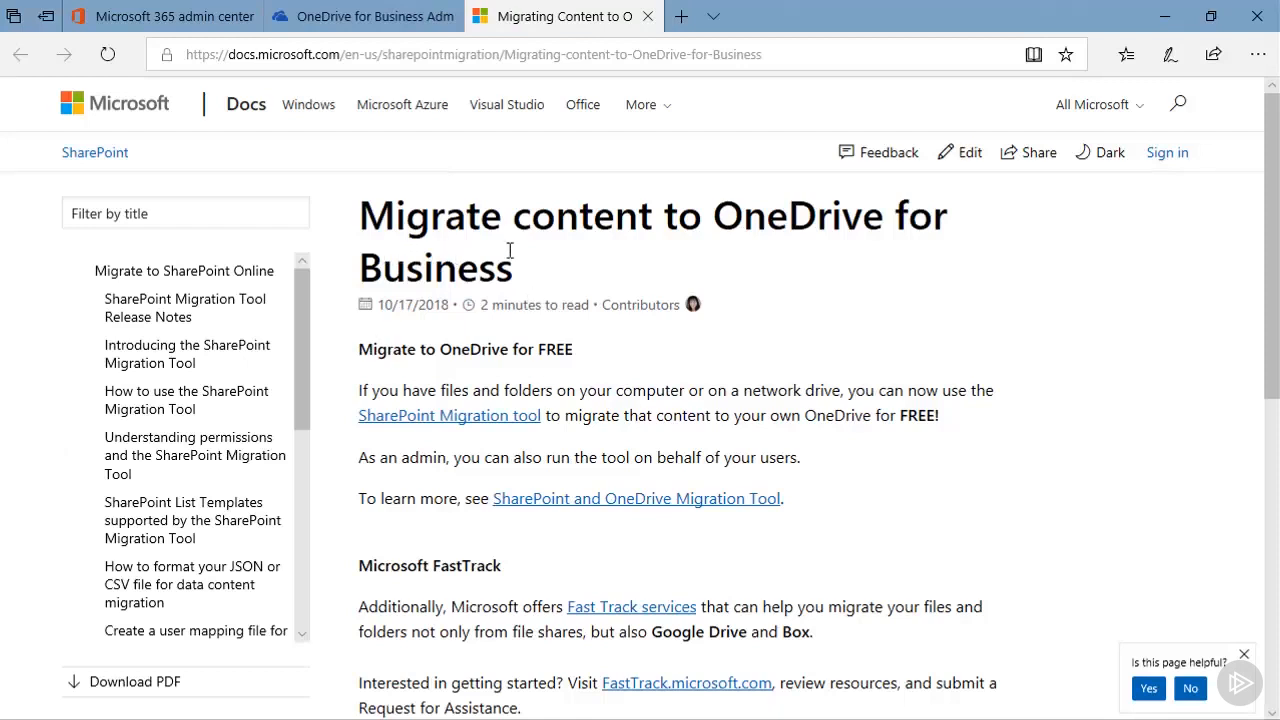
click(471, 416)
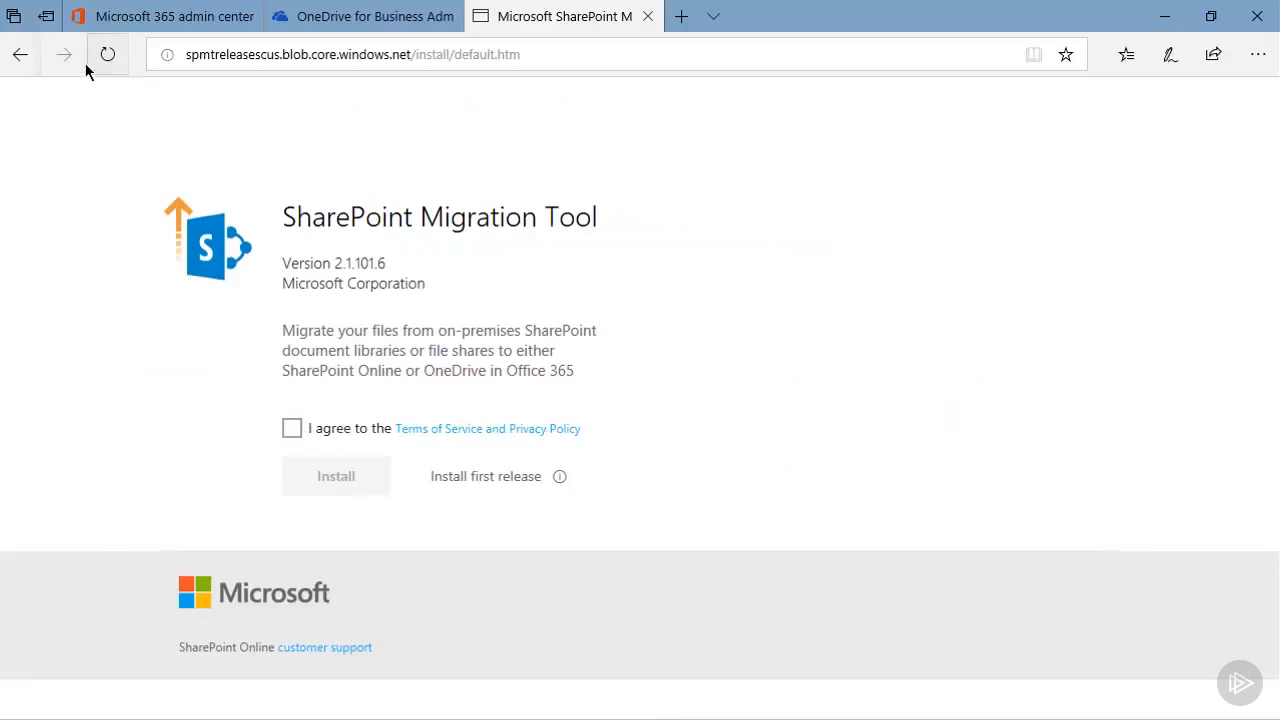
click(20, 54)
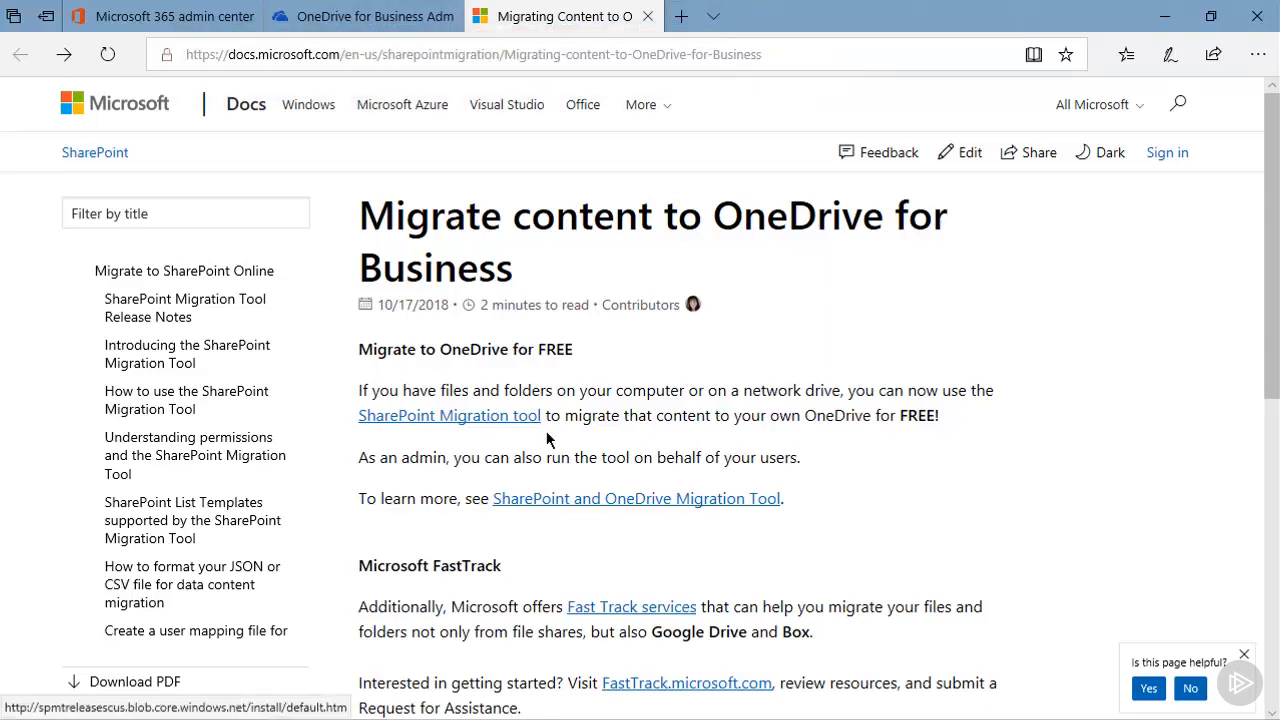
scroll(546, 440, down, 3)
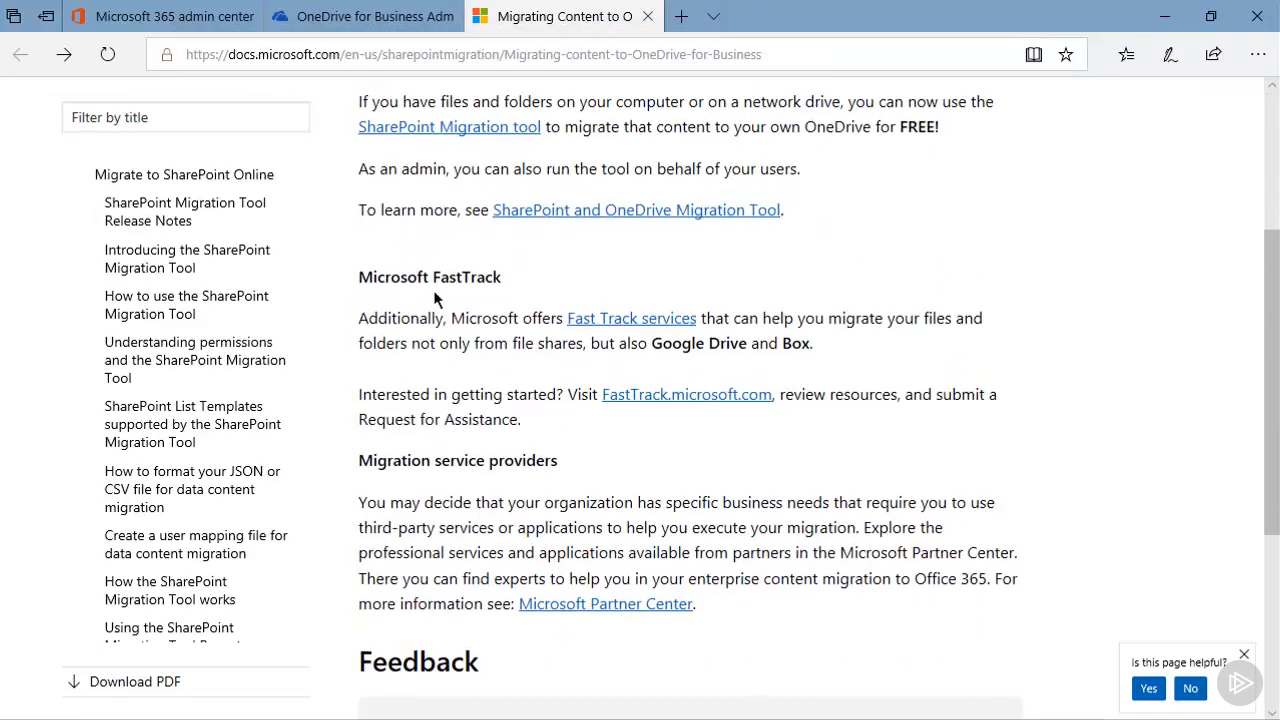